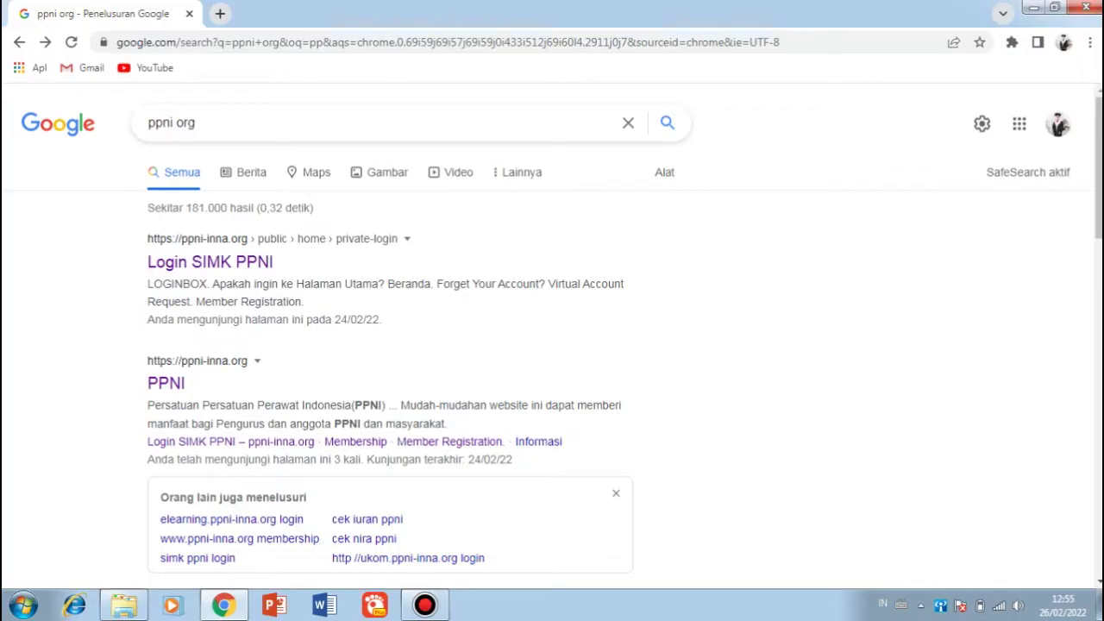
Step: Open the PPNI website (ppni-inna.org) from the Google results for "ppni org"
left_click(165, 383)
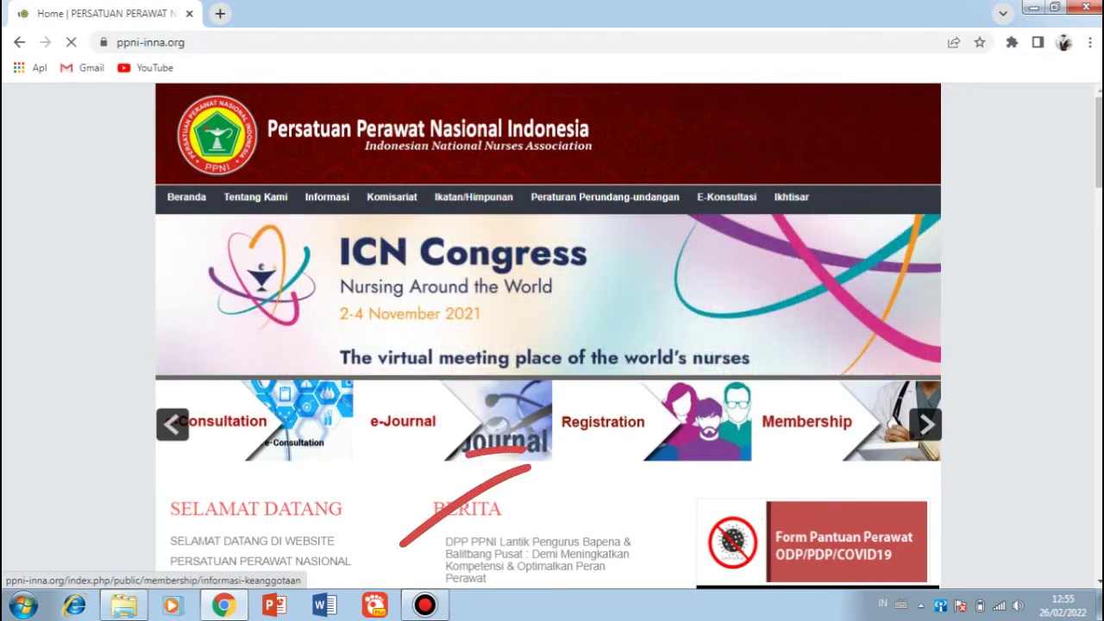
Step: Go through the Membership banner to the 'Perawat Dalam Negeri' registration form
left_click(603, 421)
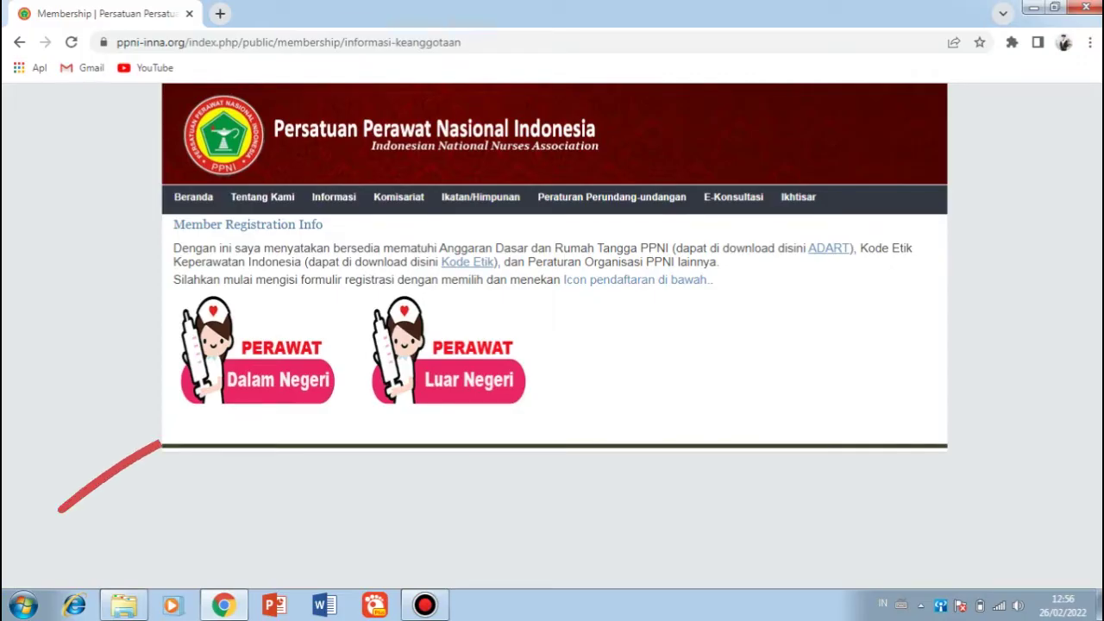
left_click(257, 380)
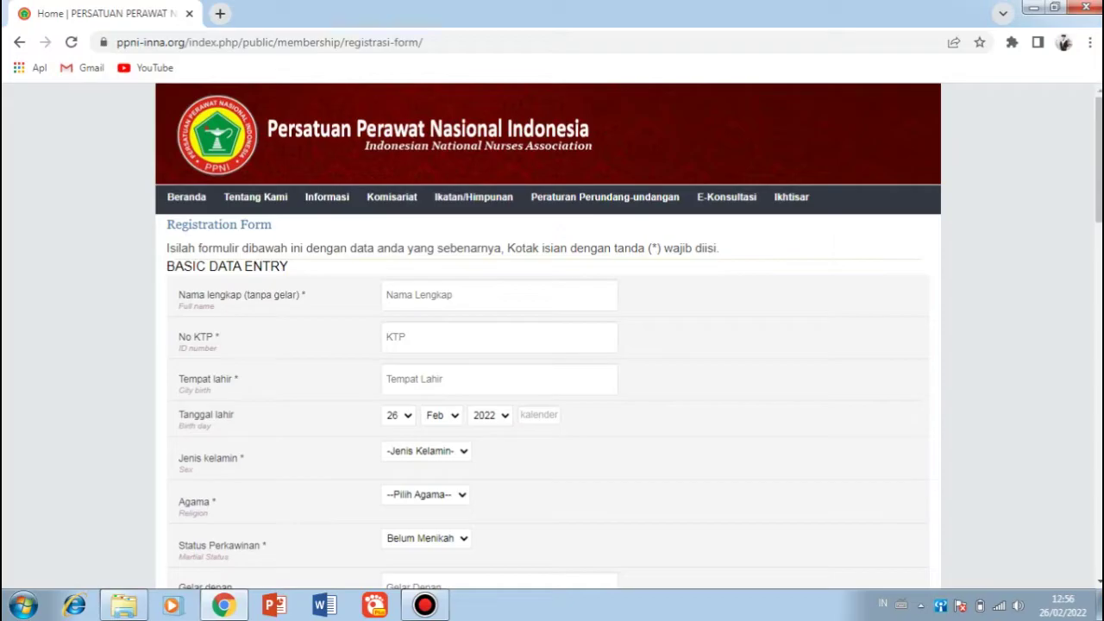
Step: Enter the applicant's full name, the ID card number, and birthplace BANDUNG
left_click(431, 294)
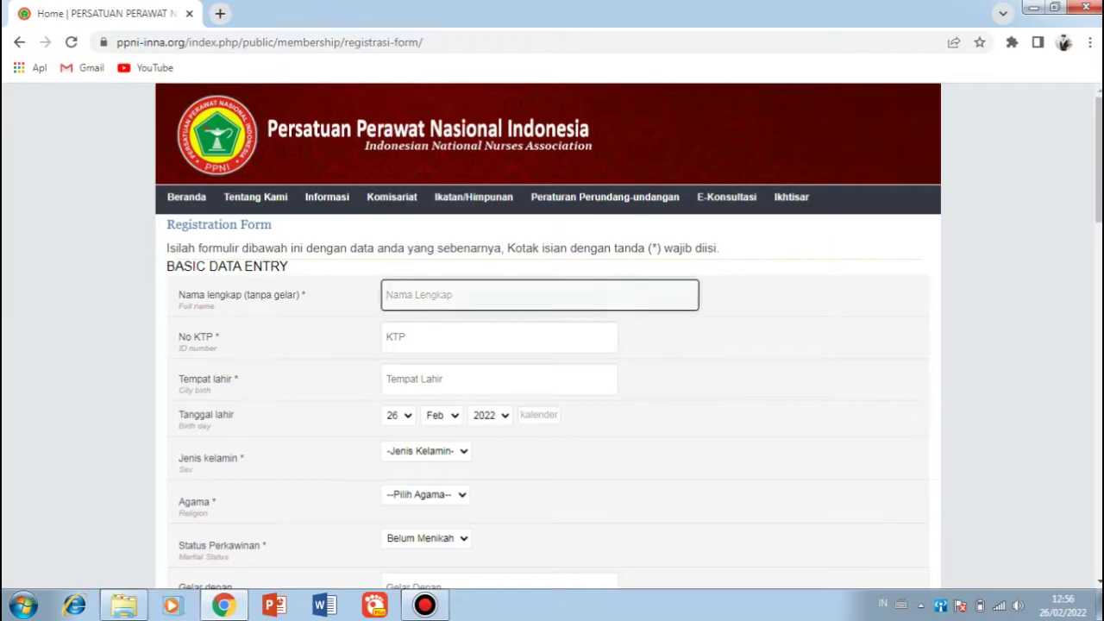
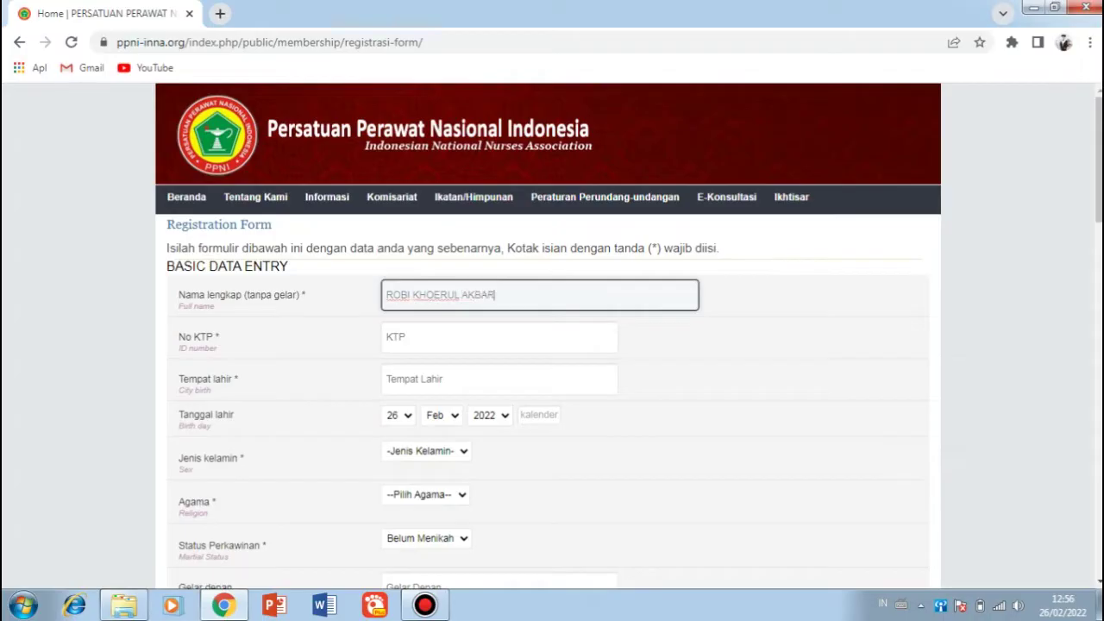
left_click(431, 337)
type("1")
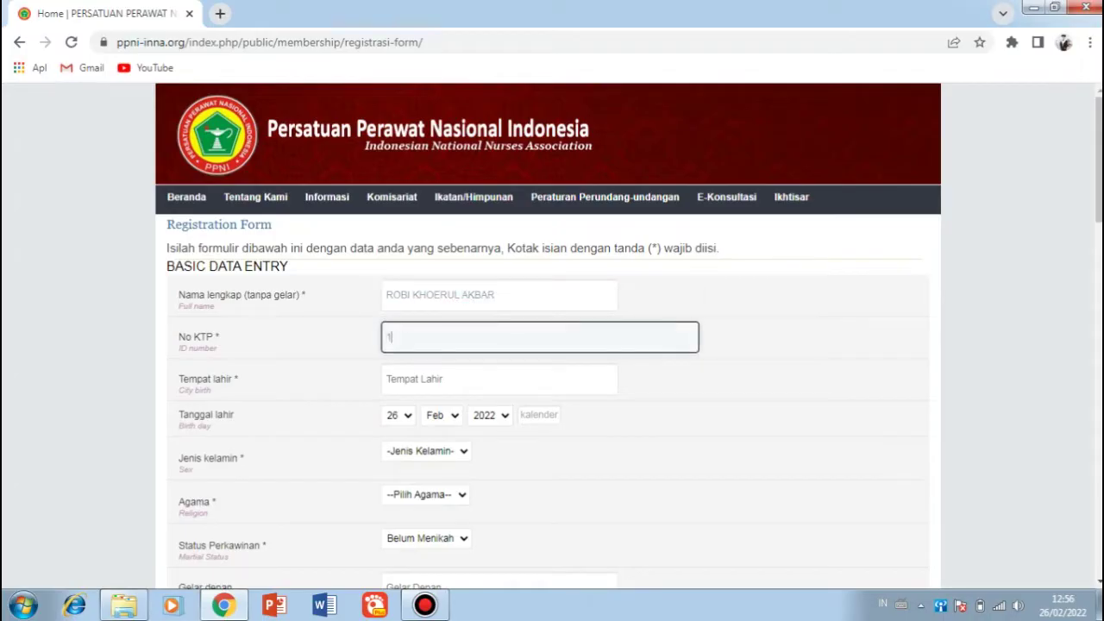
type("234567890")
left_click(431, 378)
type("BANDUNG")
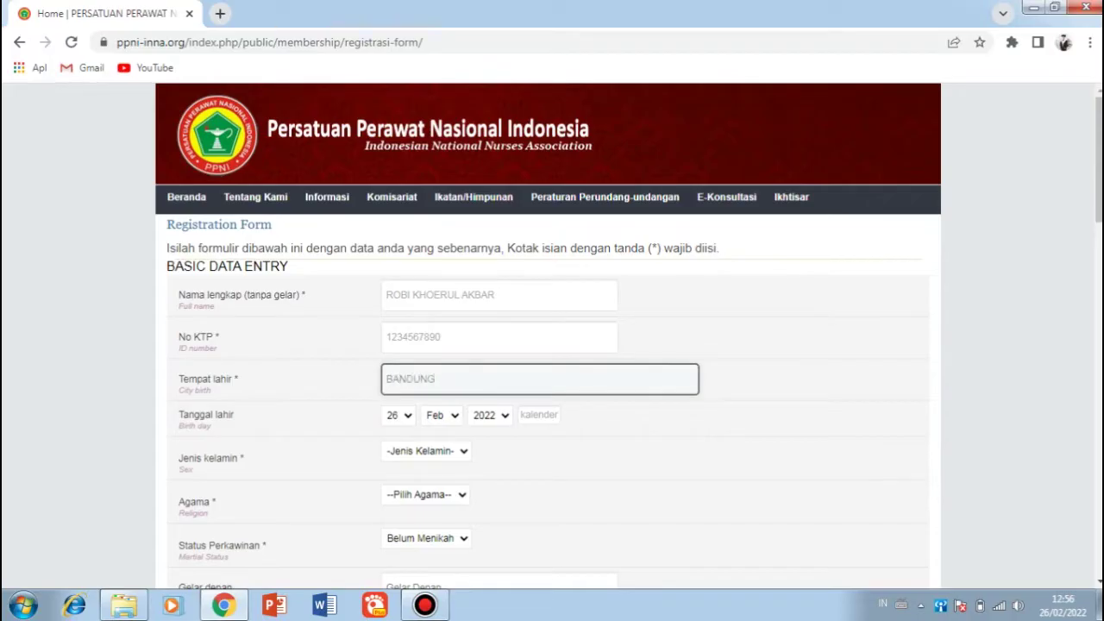
Step: Set the birth date dropdowns to day 24, year 1995
left_click(489, 415)
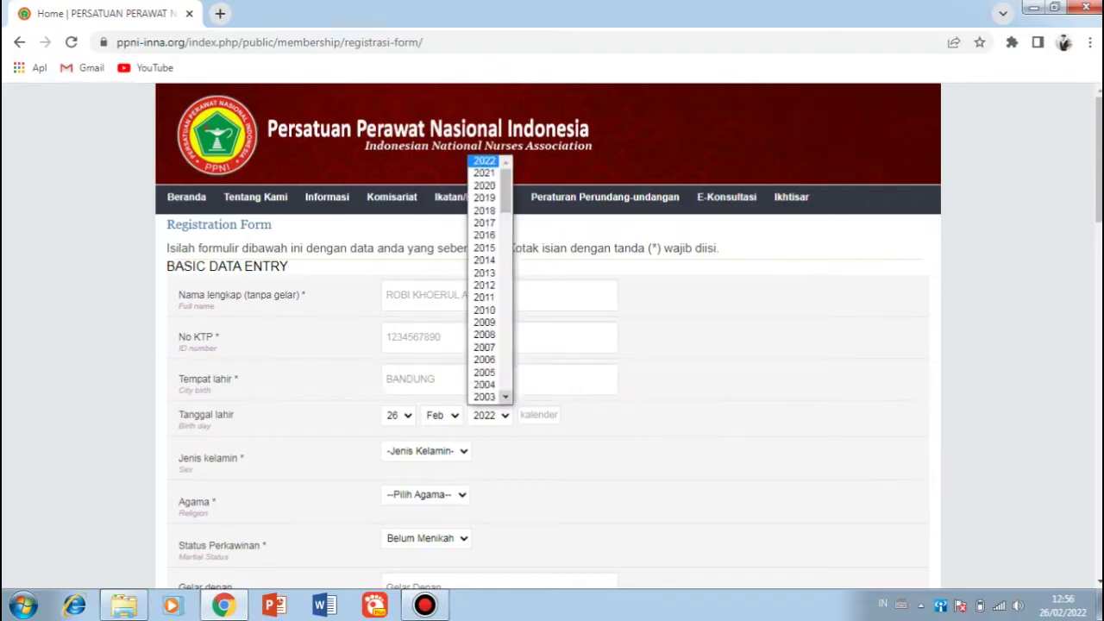
type("1987")
key("Up")
key("Up")
key("Up")
key("Up")
key("Up")
key("Up")
key("Up")
key("Up")
key("Up")
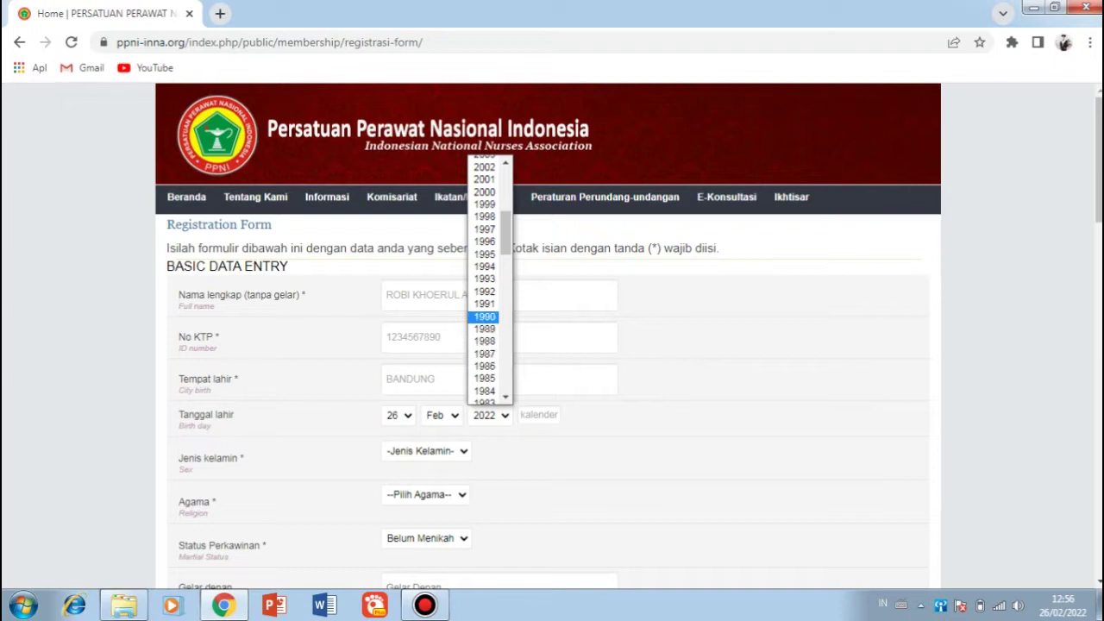
key("Down")
key("Down")
key("Up")
key("Return")
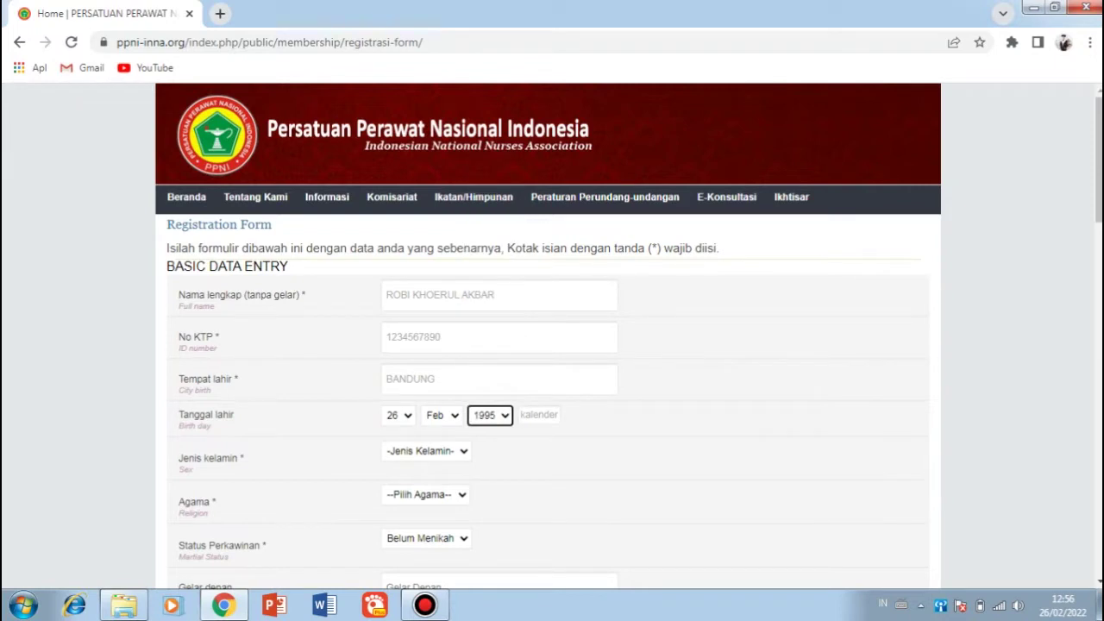
left_click(396, 415)
key("Up")
key("Up")
key("Return")
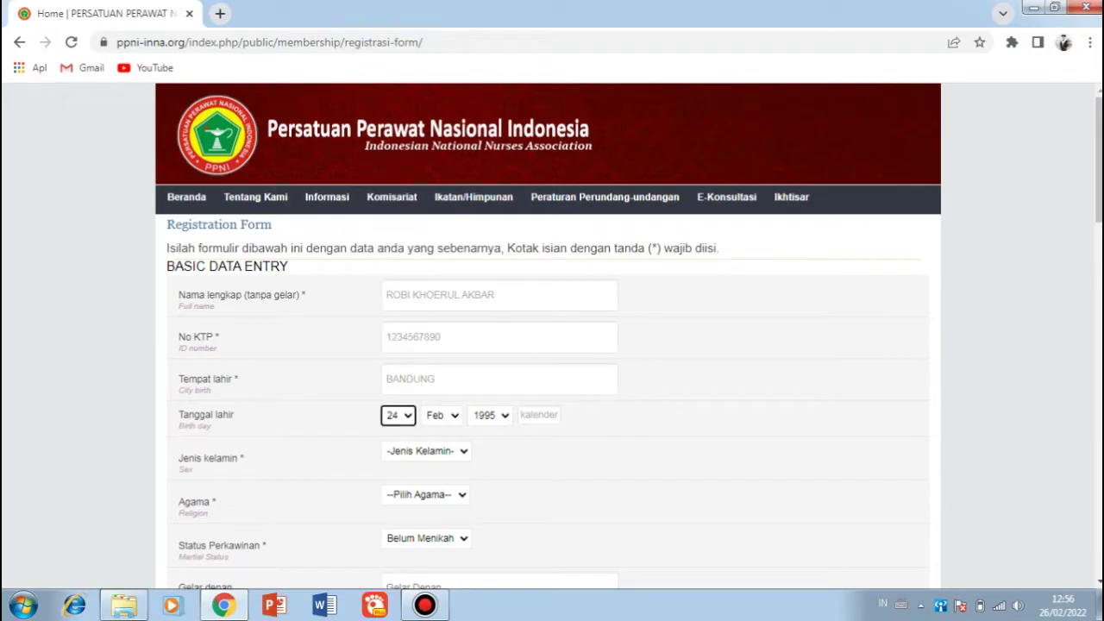
Step: Set sex to Laki-laki and religion to Islam, and keep marital status Belum Menikah
left_click(425, 450)
key("Down")
key("Return")
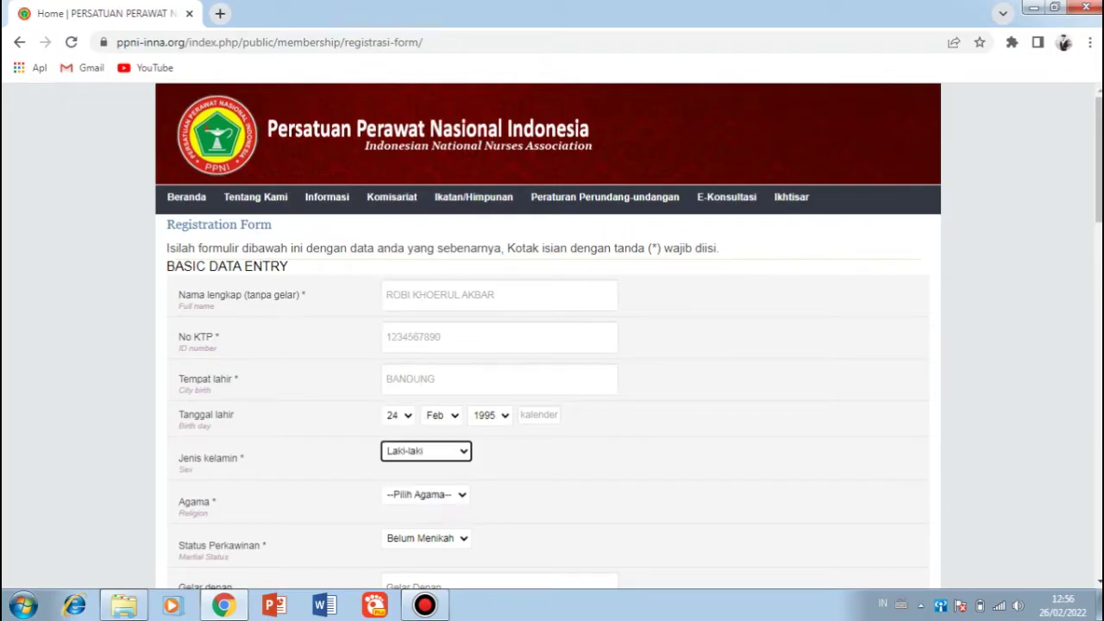
left_click(425, 494)
key("Down")
key("Return")
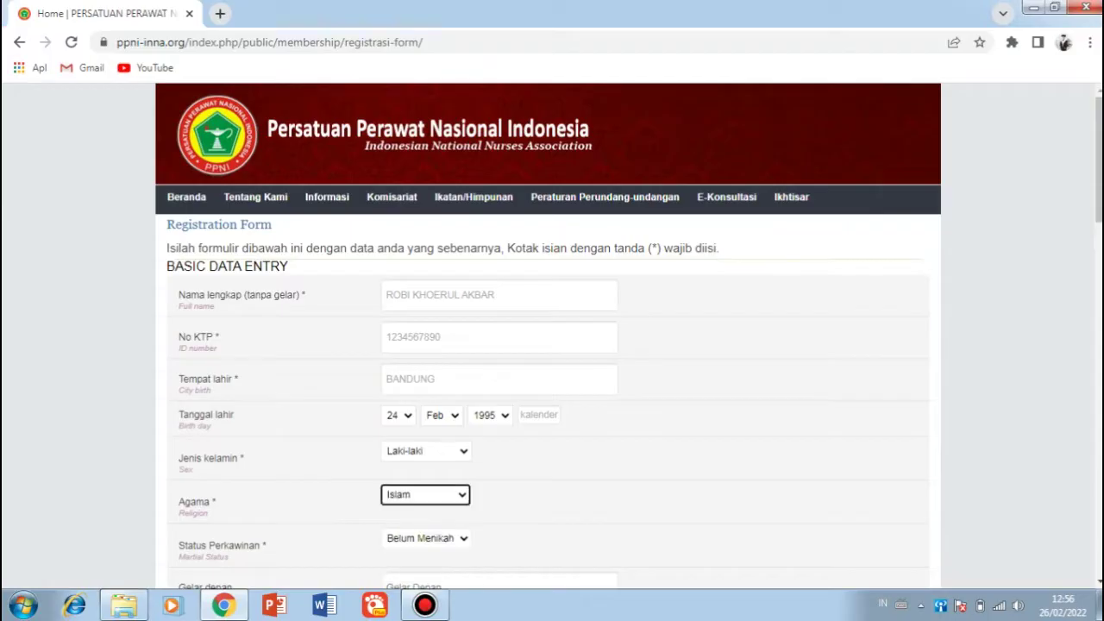
left_click(425, 538)
key("Return")
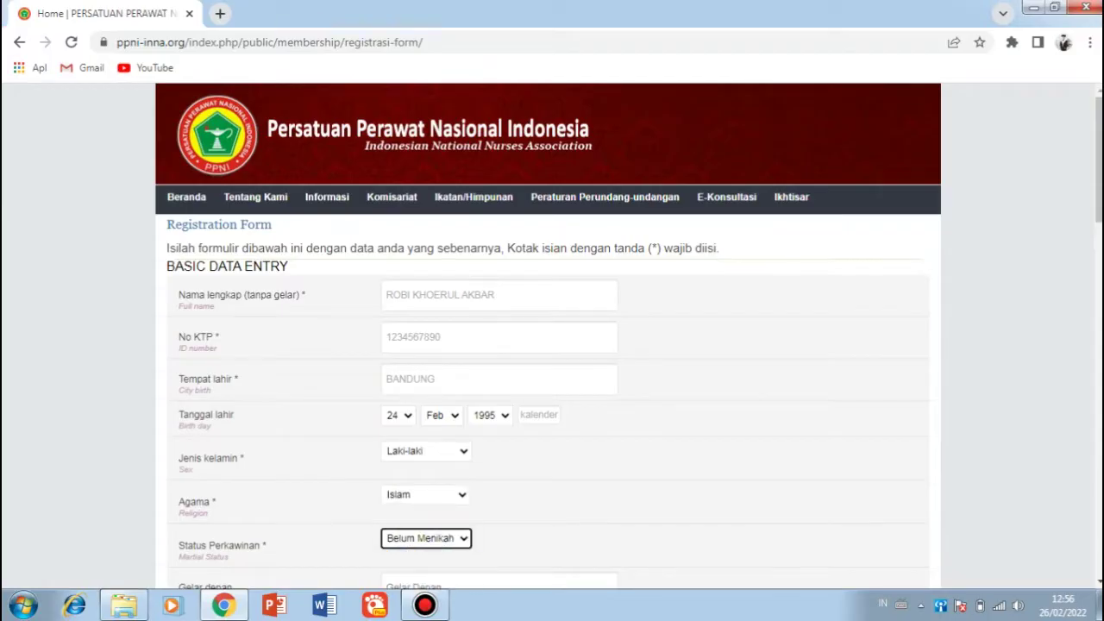
Step: Enter suffix title S.Kep.,Ners and type the residential street address from the ID card
scroll(552, 337, "down", 3)
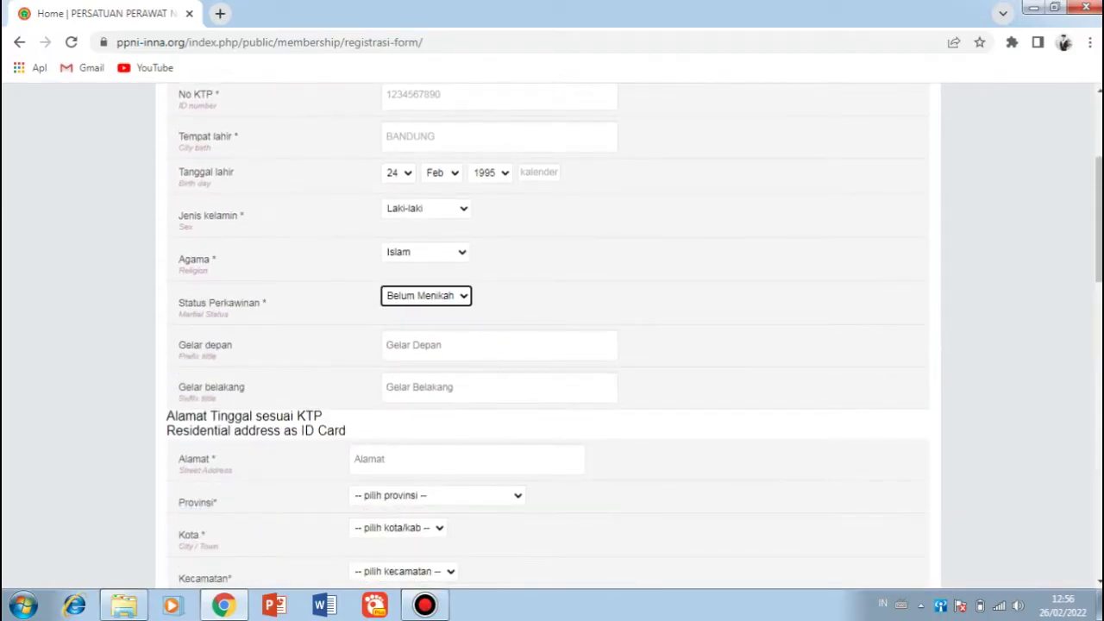
left_click(498, 386)
type("S")
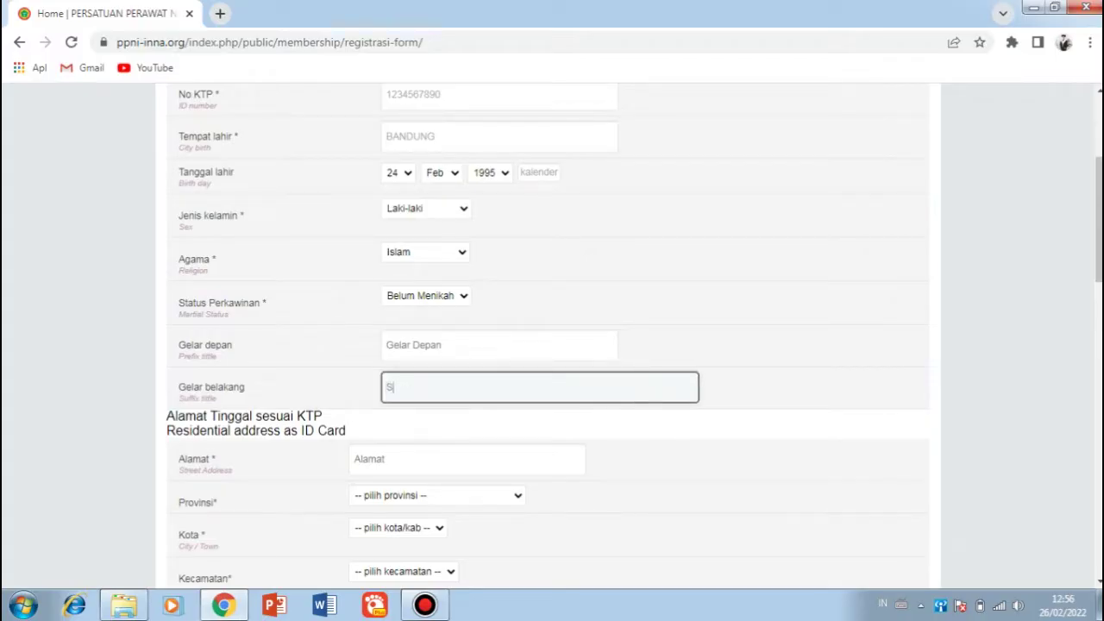
type(".Kep")
type("'")
type("Ners")
left_click(465, 459)
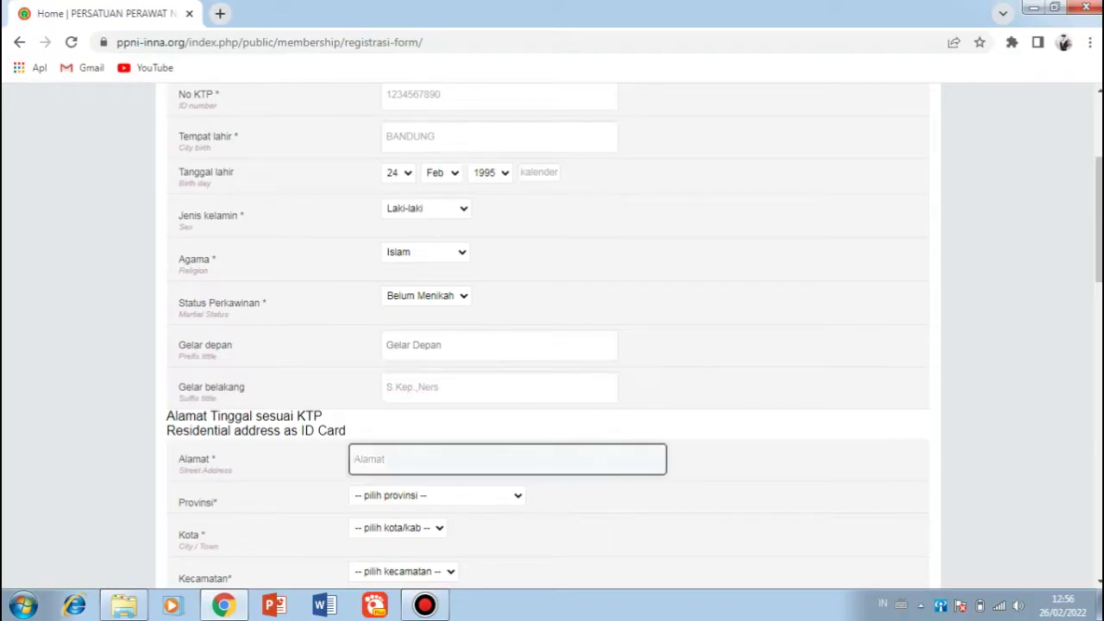
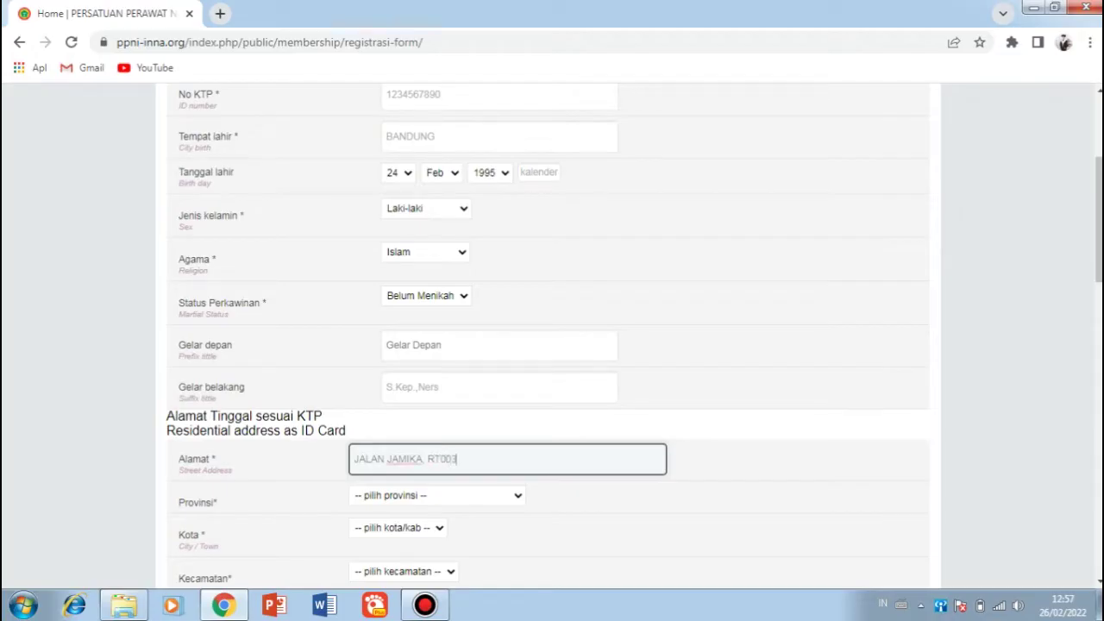
Step: Fix the street address spacing and set province JAWA BARAT and city KOTA BANDUNG
left_click(440, 459)
left_click(438, 495)
scroll(431, 388, "down", 1)
key("Up")
key("Up")
key("Up")
key("Up")
key("Up")
key("Up")
key("Up")
key("Up")
key("Up")
key("Return")
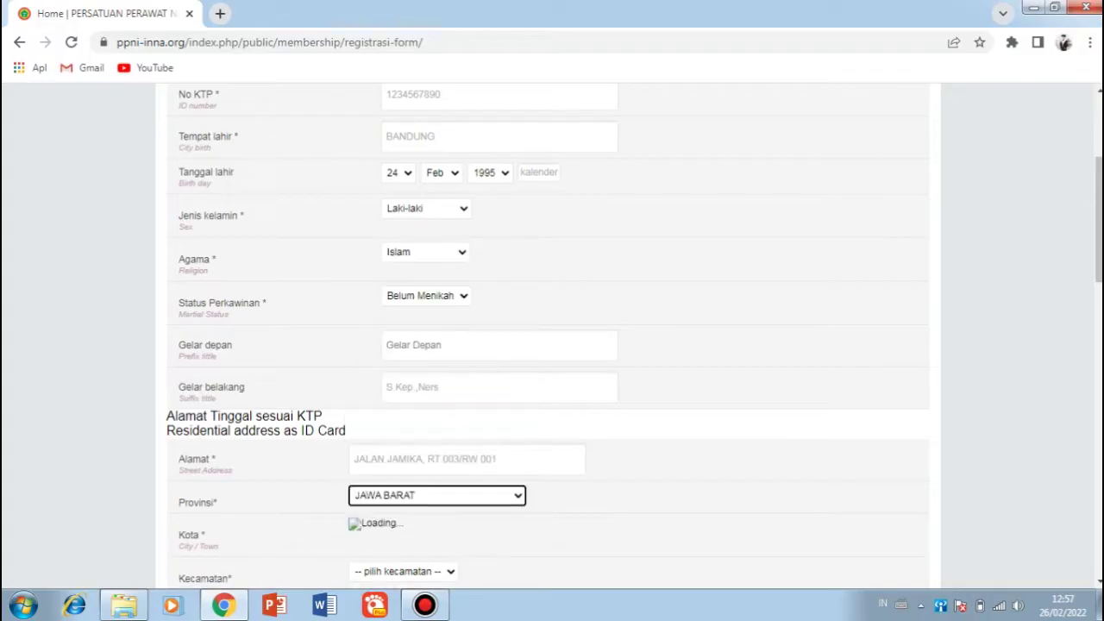
left_click(431, 526)
scroll(431, 388, "down", 1)
key("Up")
key("Return")
Step: Set Kecamatan to SUKAJADI and Kelurahan to PASTEUR, then select the postal code field
scroll(552, 336, "down", 2)
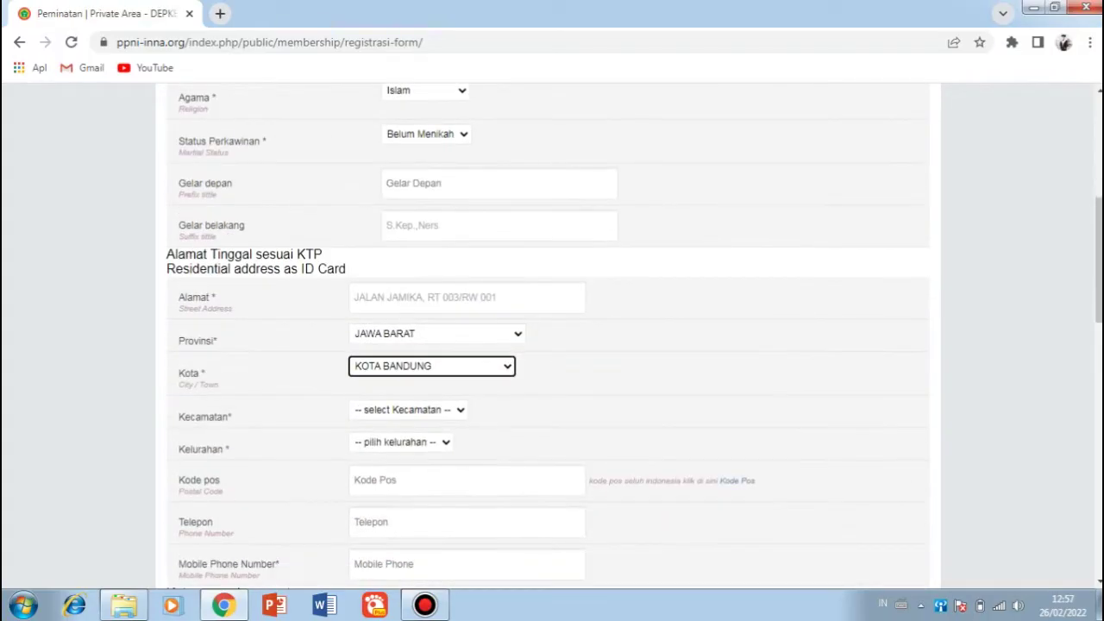
left_click(409, 409)
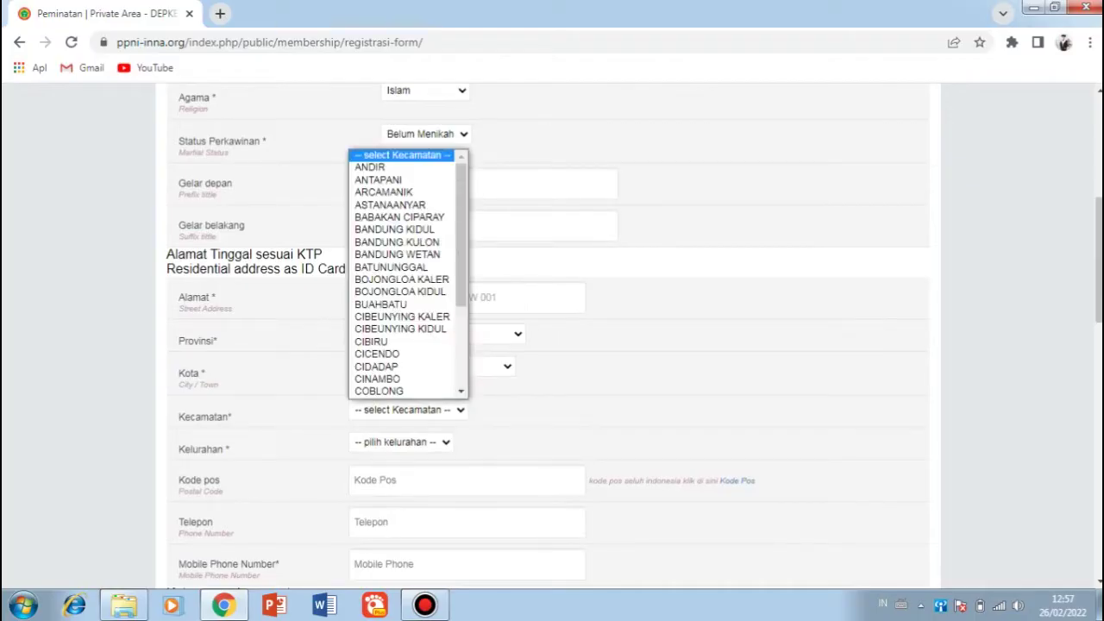
key("k")
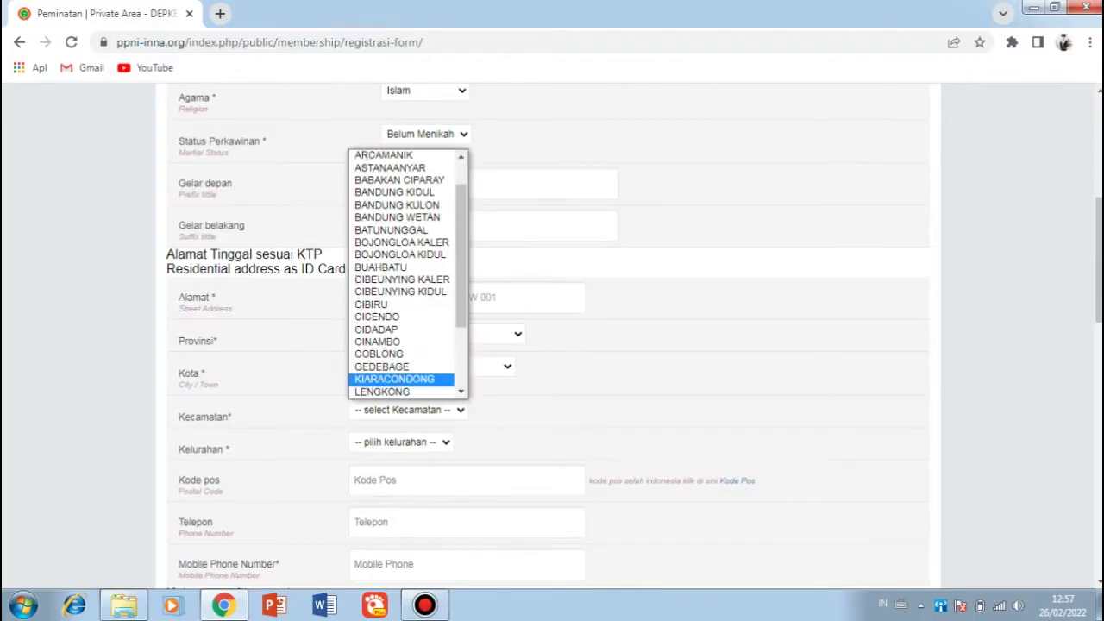
scroll(408, 273, "down", 3)
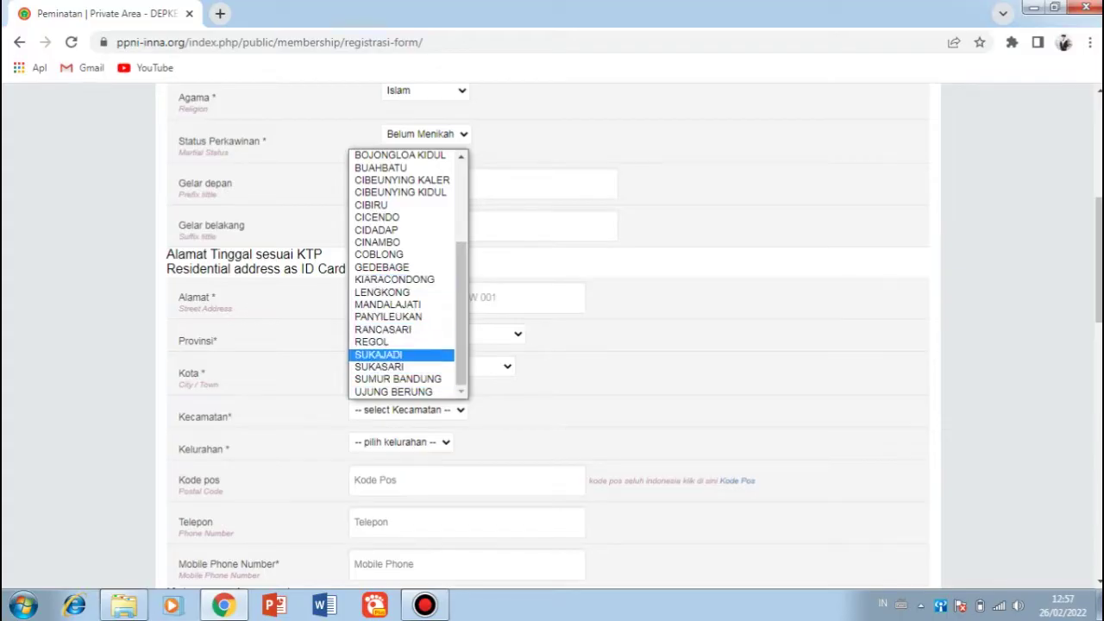
left_click(378, 354)
left_click(405, 441)
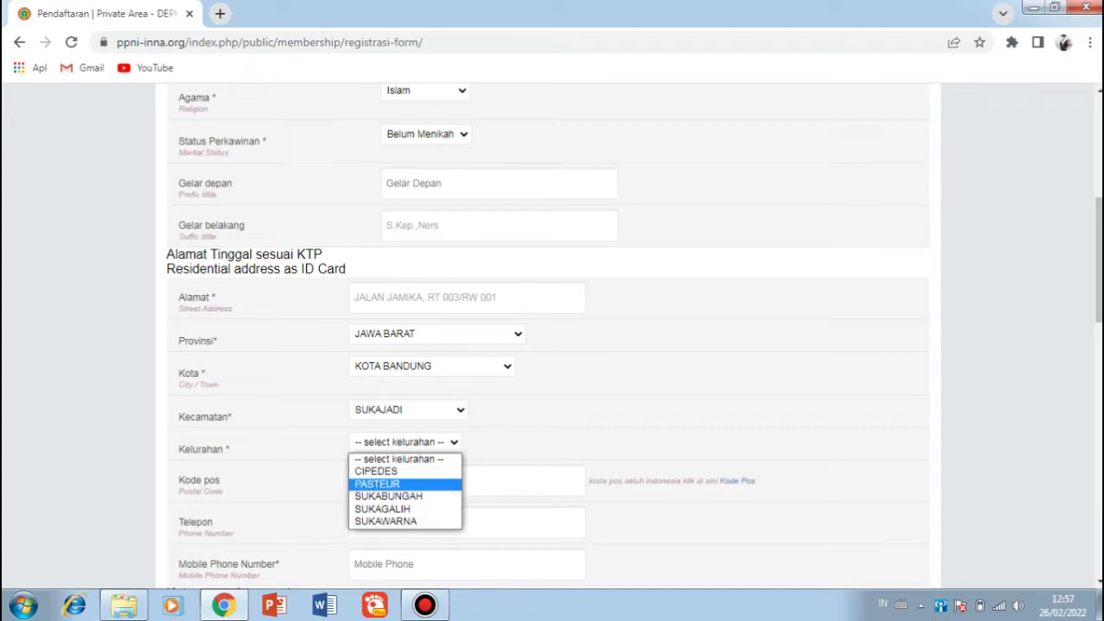
left_click(377, 484)
left_click(465, 481)
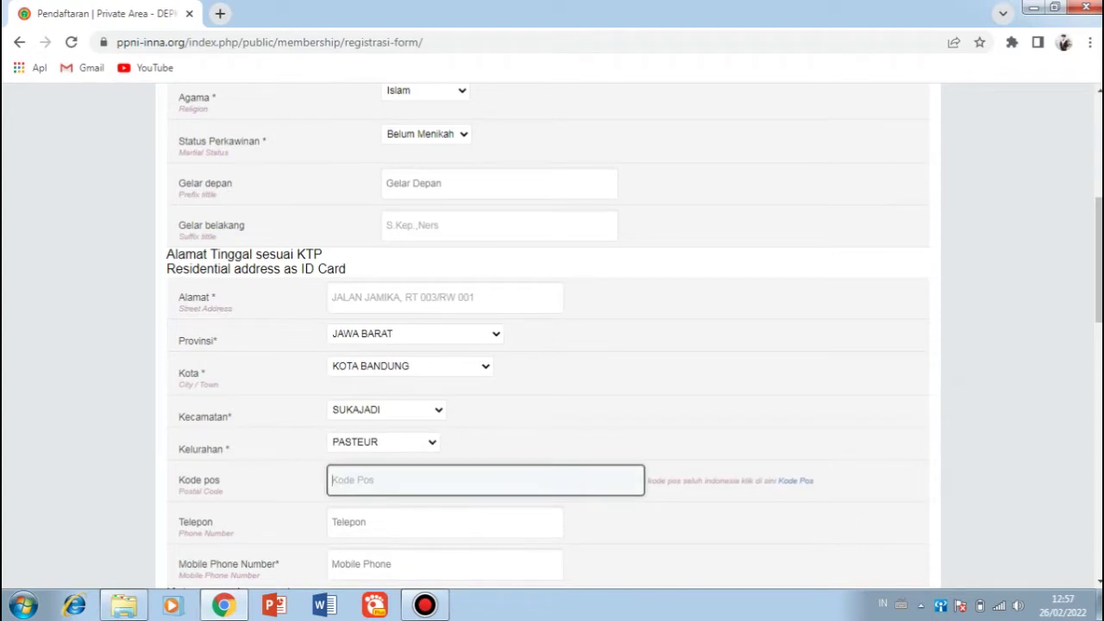
left_click_drag(783, 460, 682, 512)
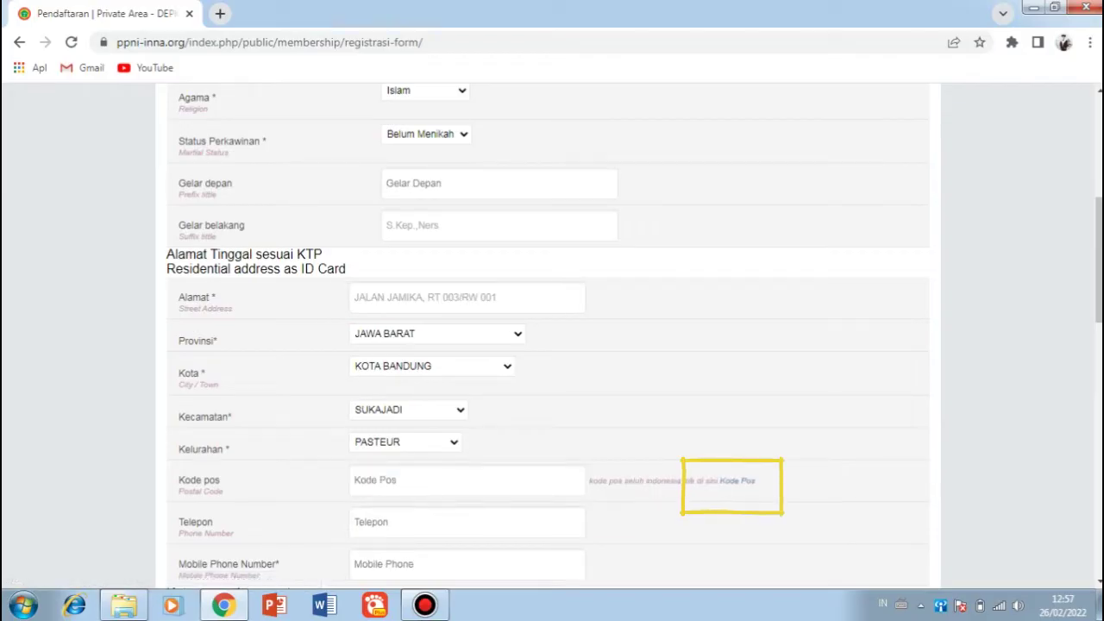
Step: Search 'pasteur bandung' on kodepos.nomor.net to find postal code 40161, then return to the form tab
left_click(737, 481)
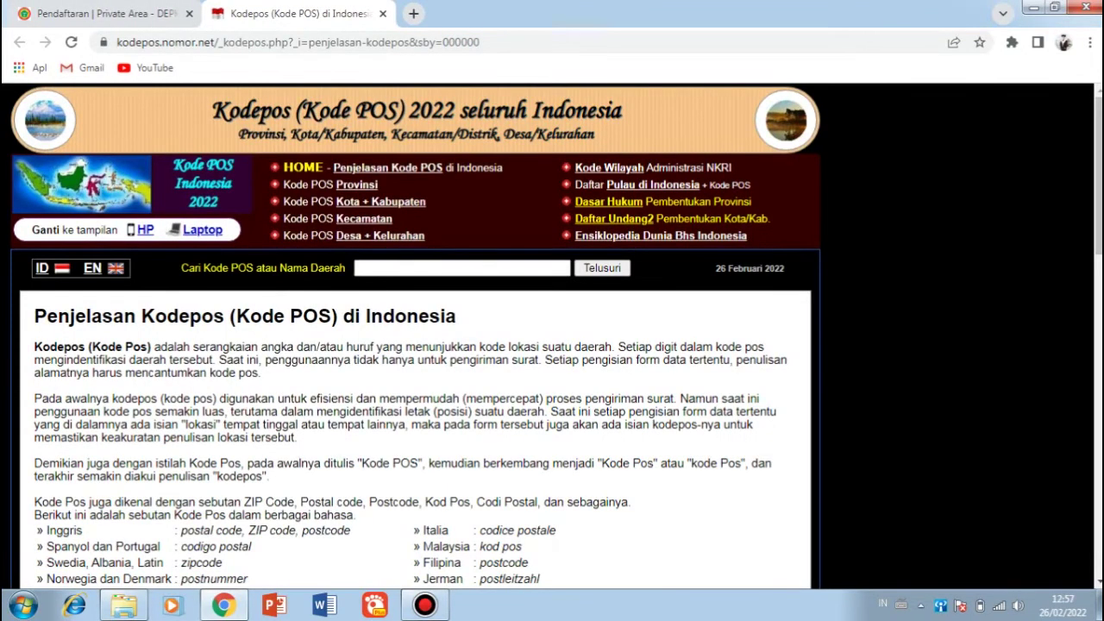
left_click(461, 267)
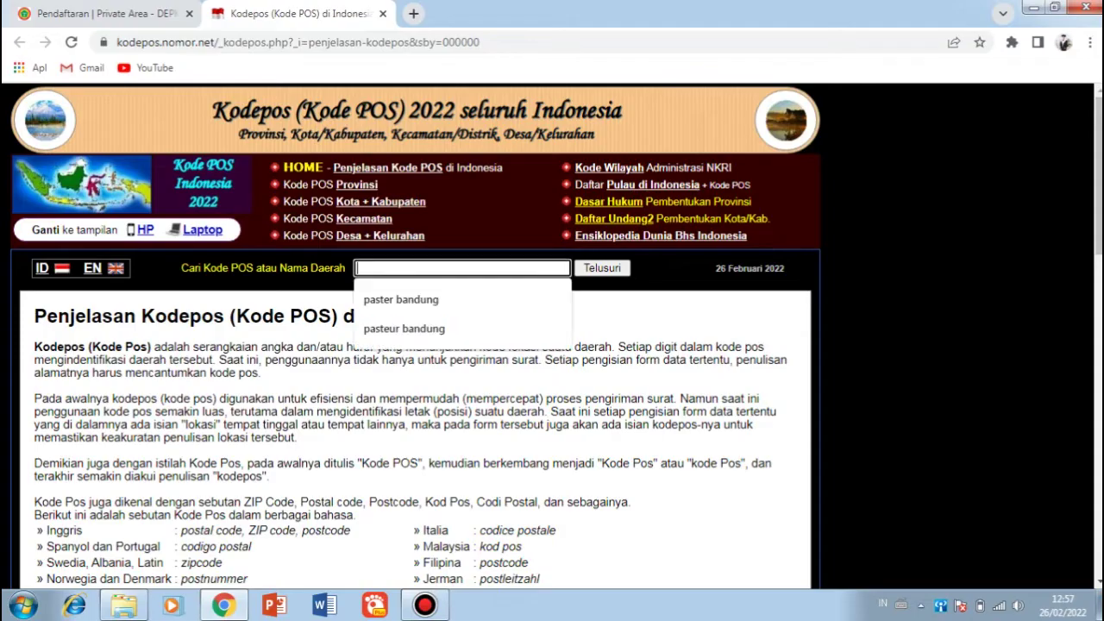
key("Down")
key("Down")
key("Return")
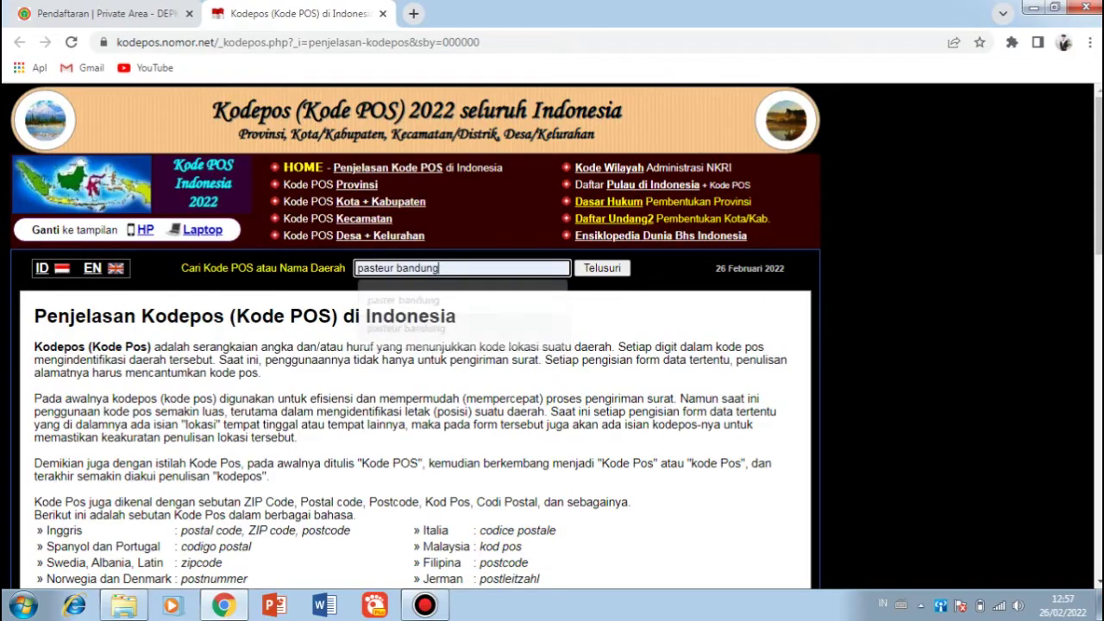
key("Tab")
key("Return")
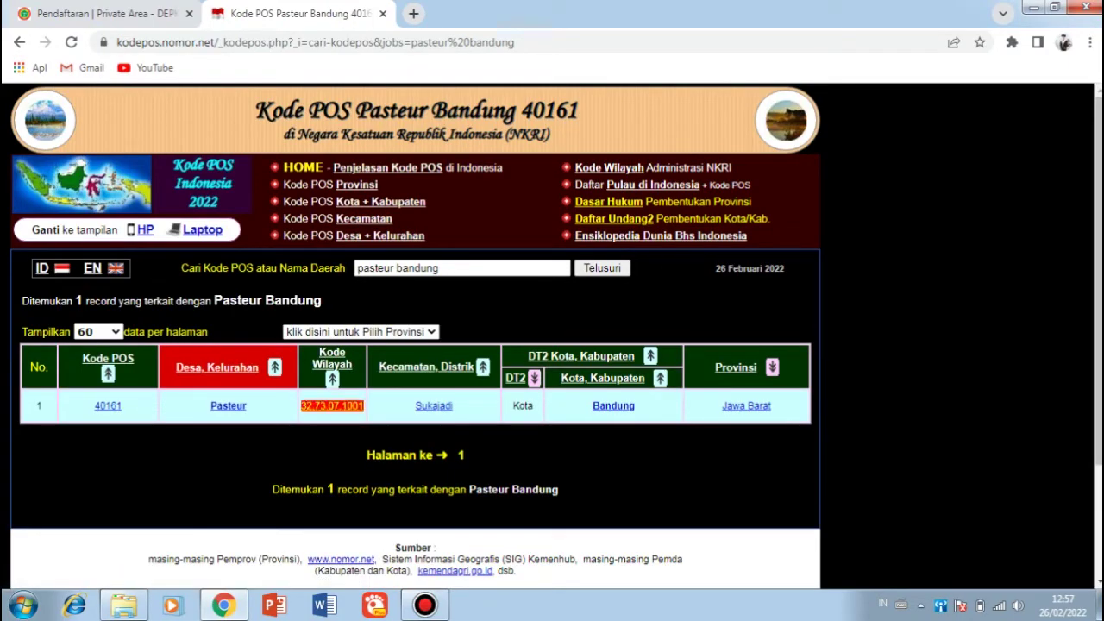
key("ctrl+shift+Tab")
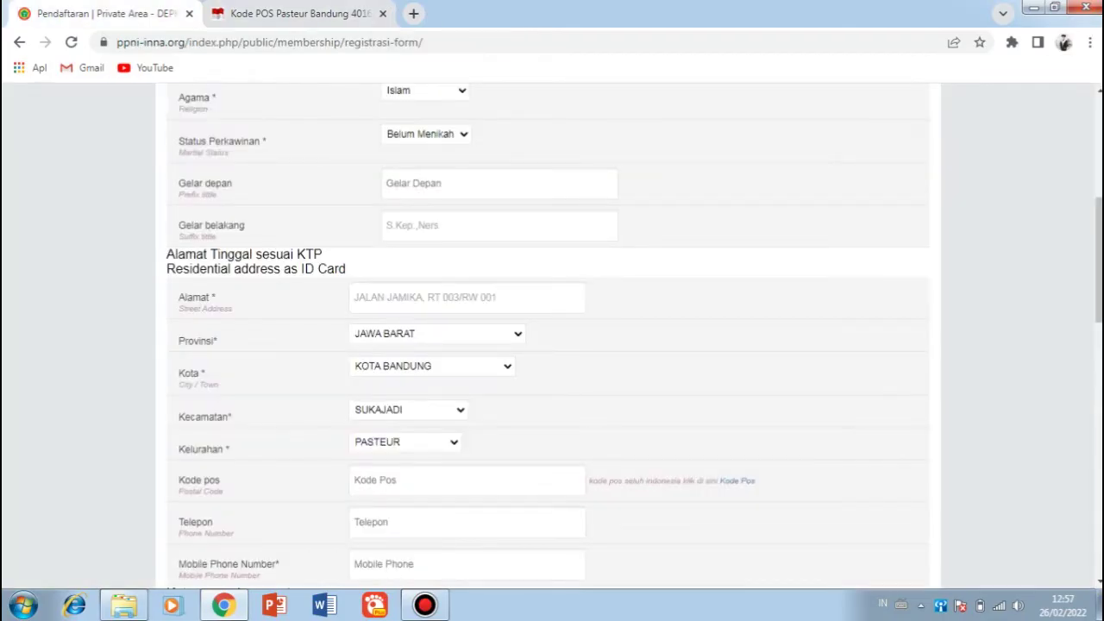
Step: Enter postal code 40161 and the phone number, reusing it as the mobile number
left_click(466, 480)
type("401")
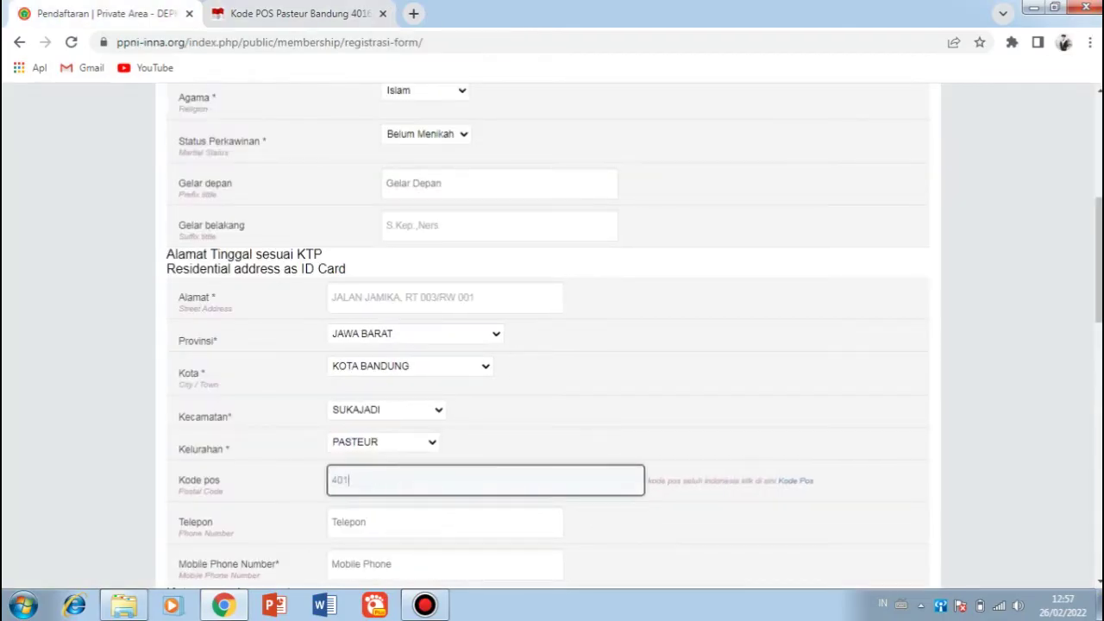
type("61")
scroll(552, 337, "down", 1)
left_click(388, 441)
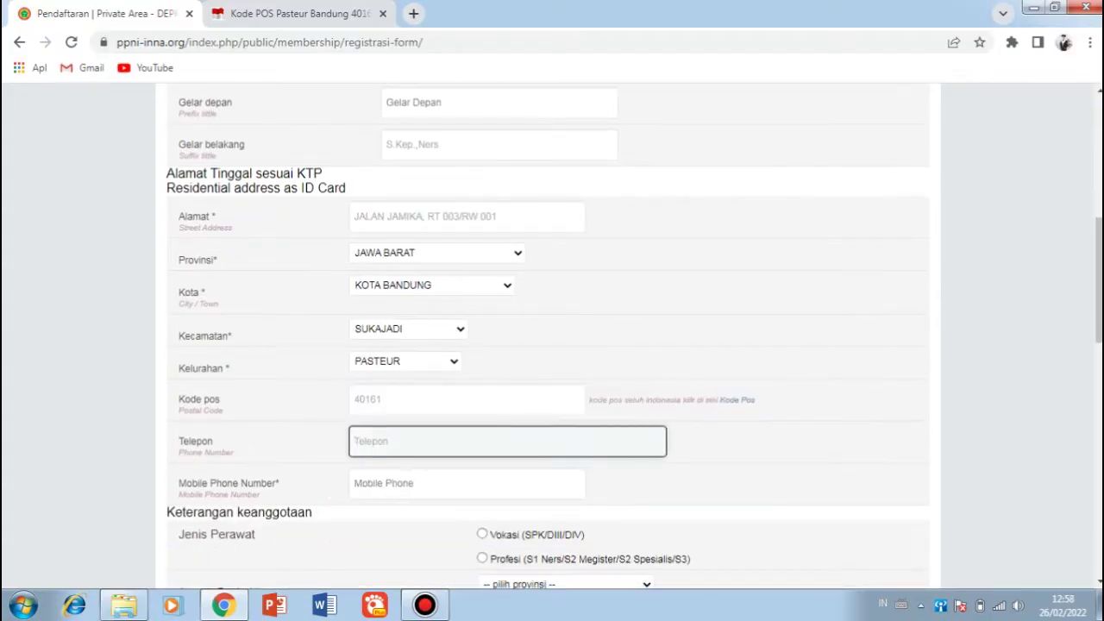
key("ctrl+a")
key("ctrl+c")
key("Tab")
key("ctrl+v")
Step: Set the nurse type to Profesi
scroll(552, 345, "down", 1)
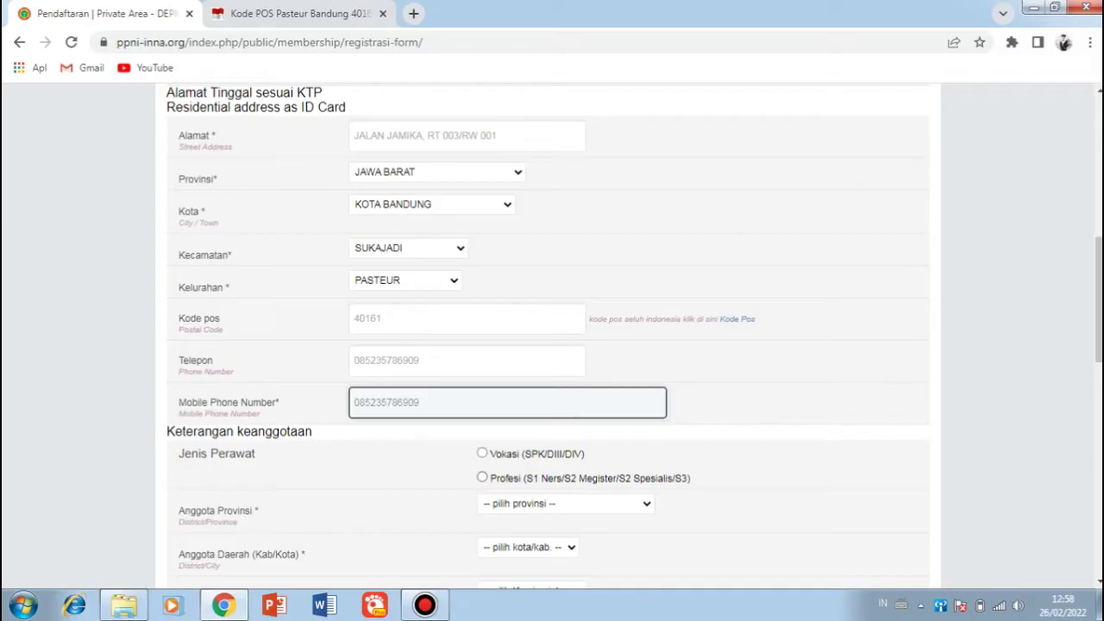
left_click(482, 477)
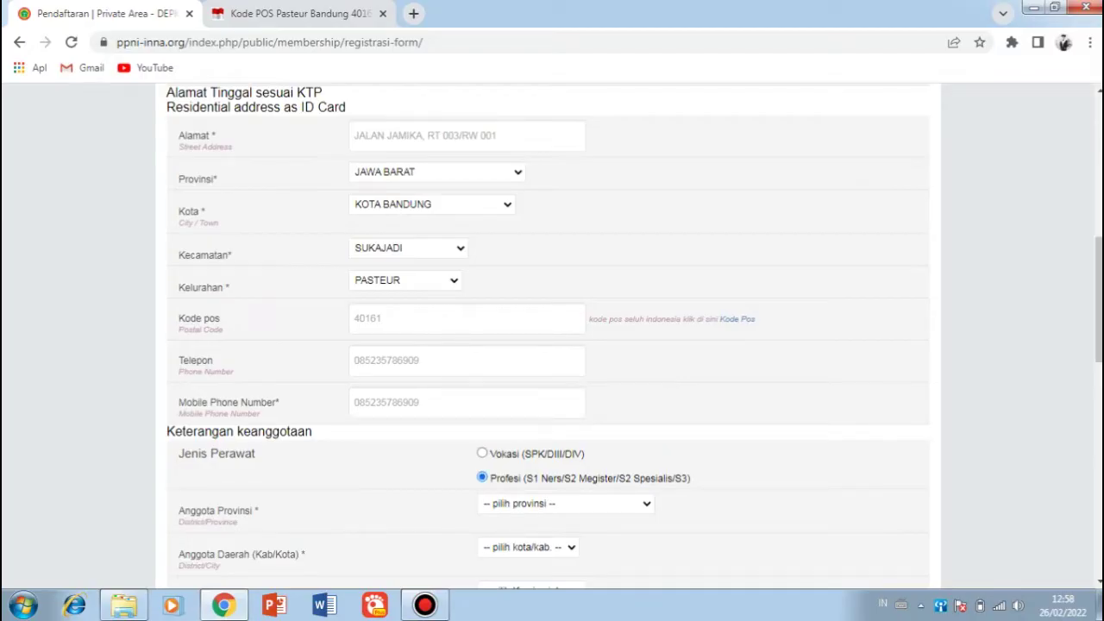
left_click(564, 503)
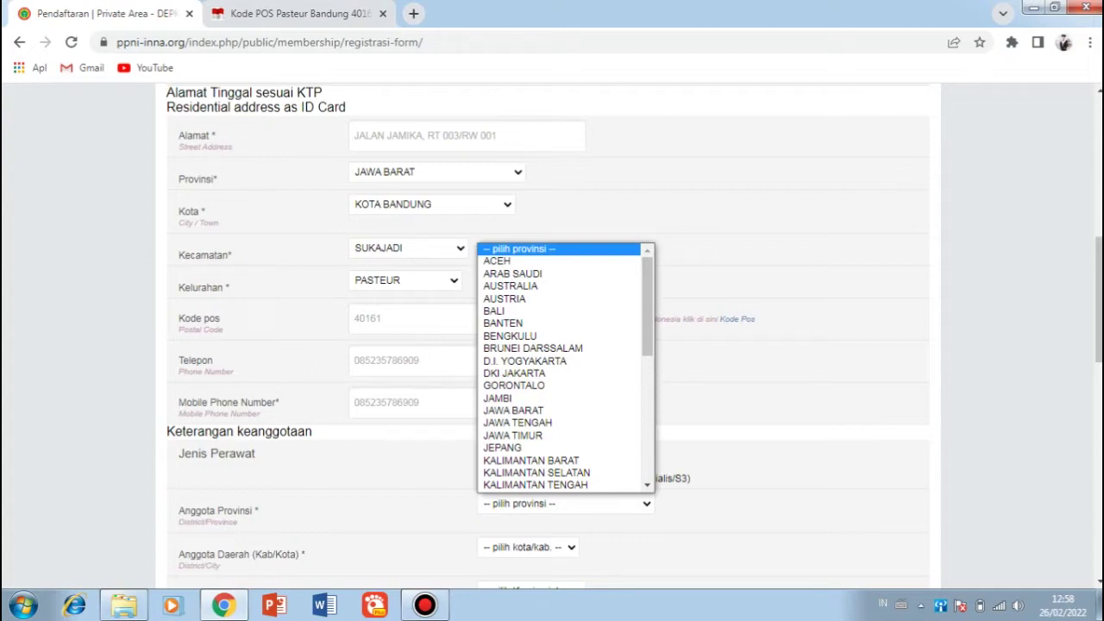
Step: Choose membership province JAWA BARAT, district KOTA BANDUNG, and commissariat DPK PPNI Stikes Dharma Husada
scroll(560, 367, "down", 6)
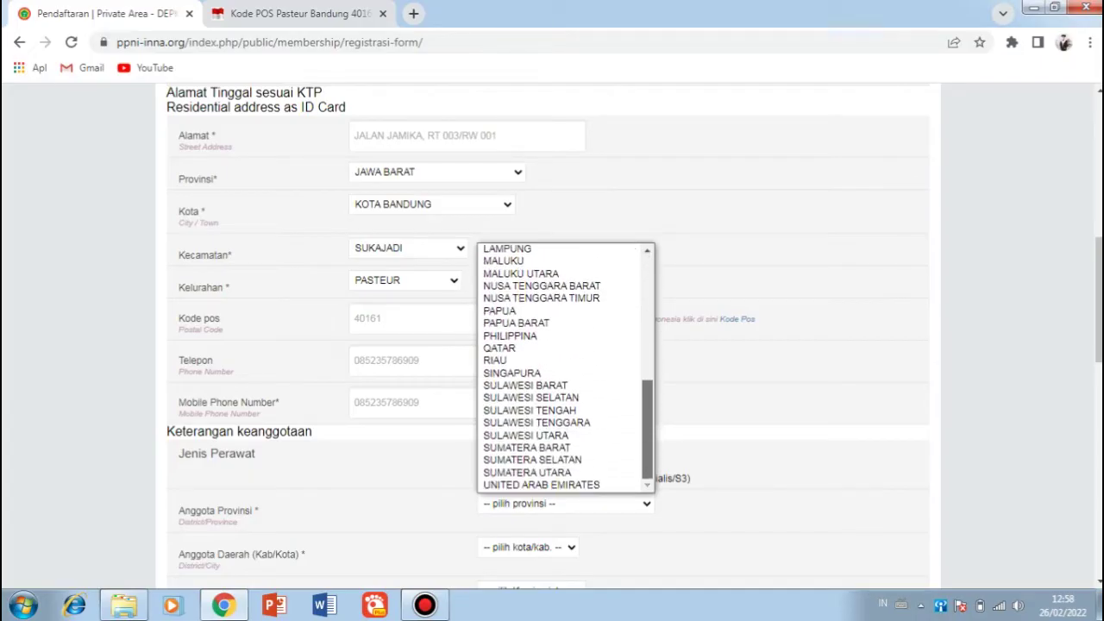
scroll(560, 366, "up", 5)
left_click(538, 322)
scroll(548, 337, "down", 1)
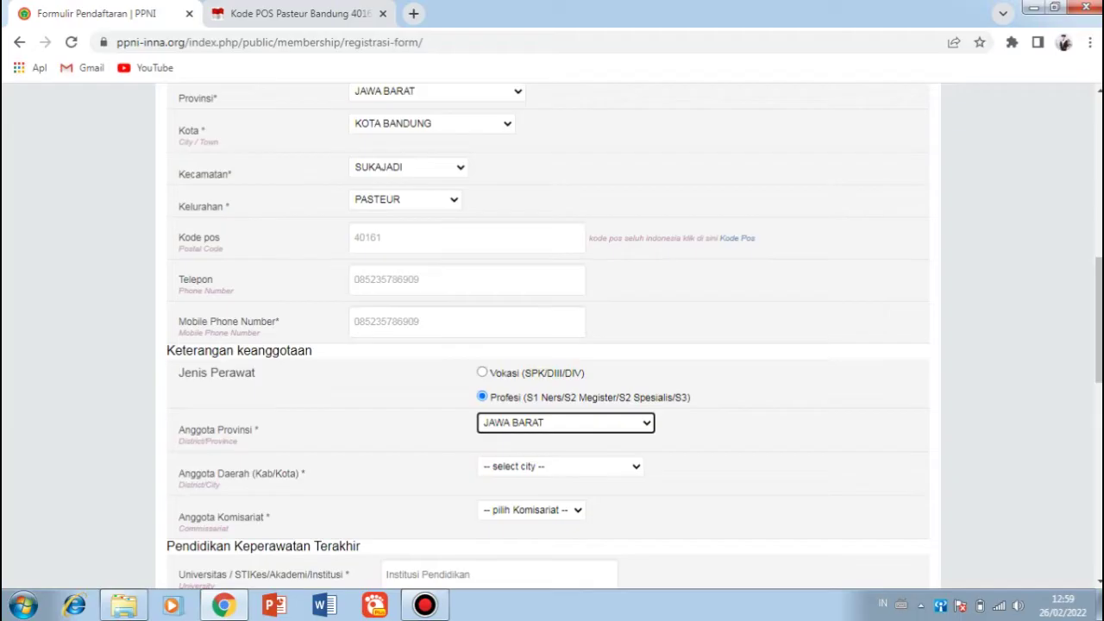
left_click(560, 466)
scroll(552, 411, "down", 1)
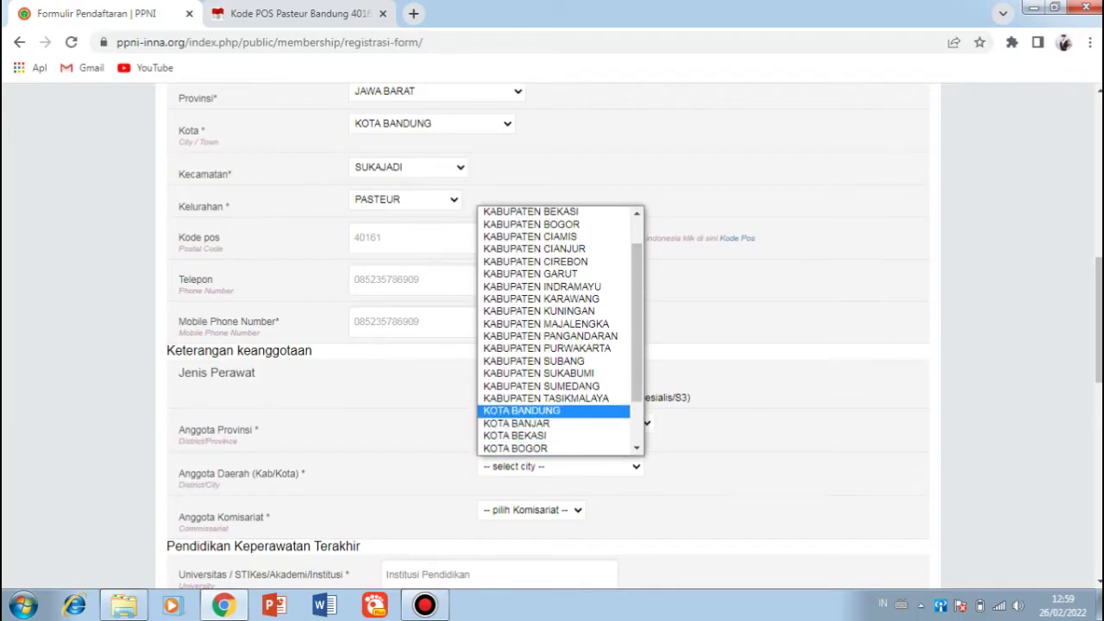
left_click(552, 410)
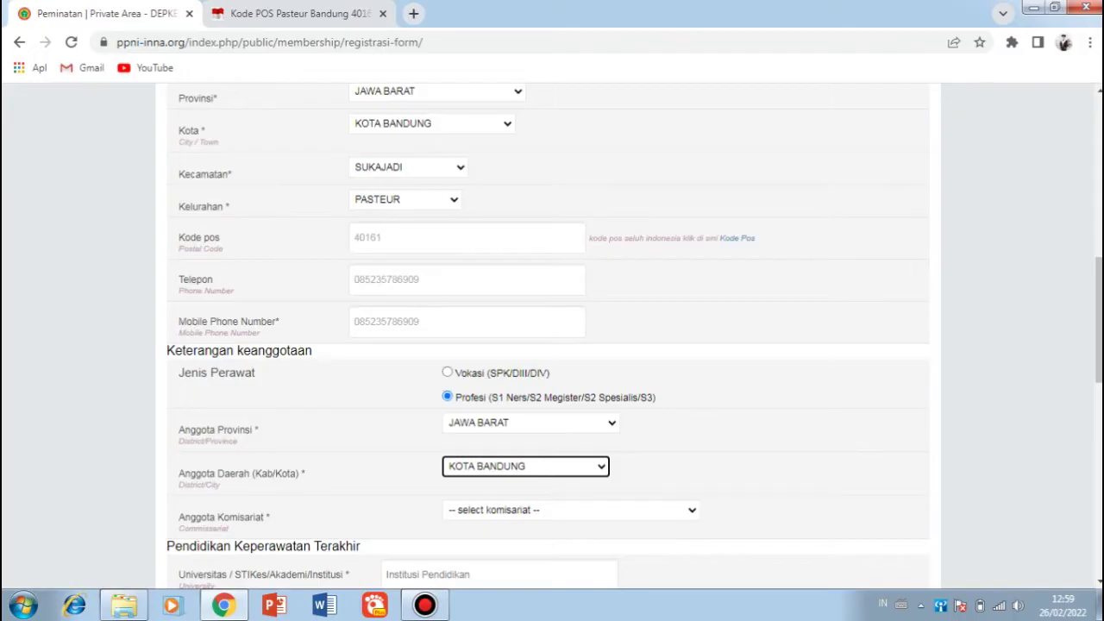
left_click(569, 509)
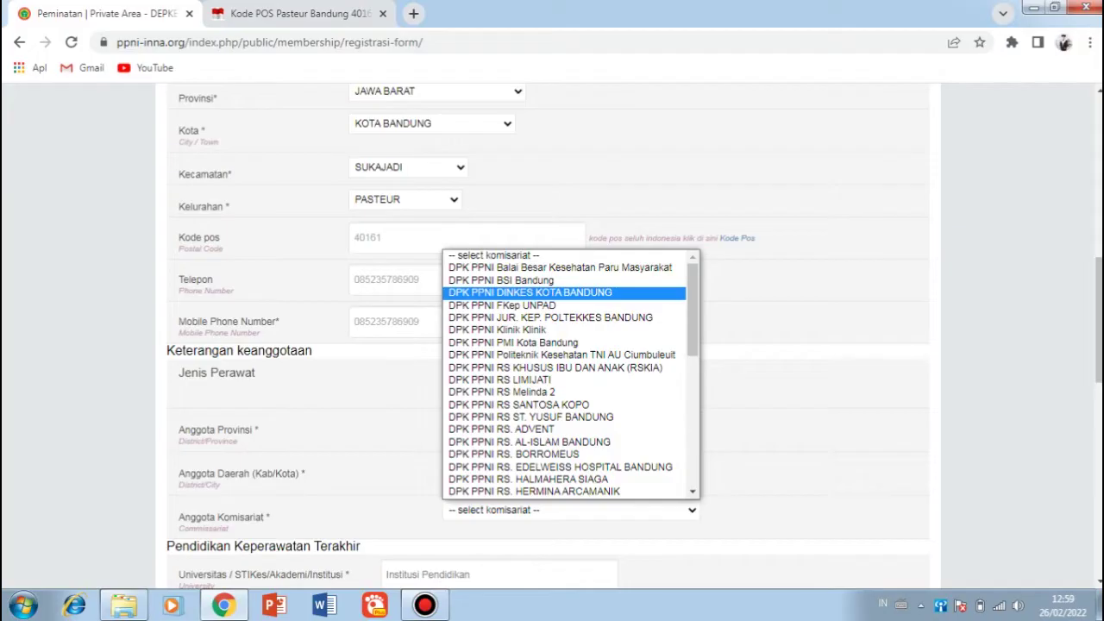
scroll(569, 371, "down", 10)
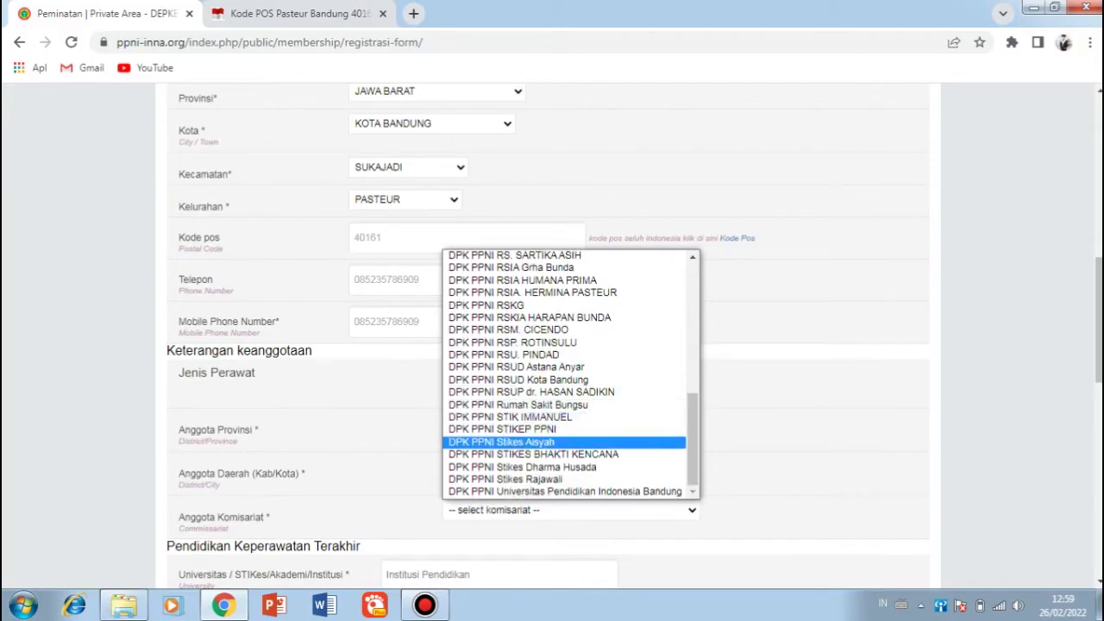
left_click(522, 466)
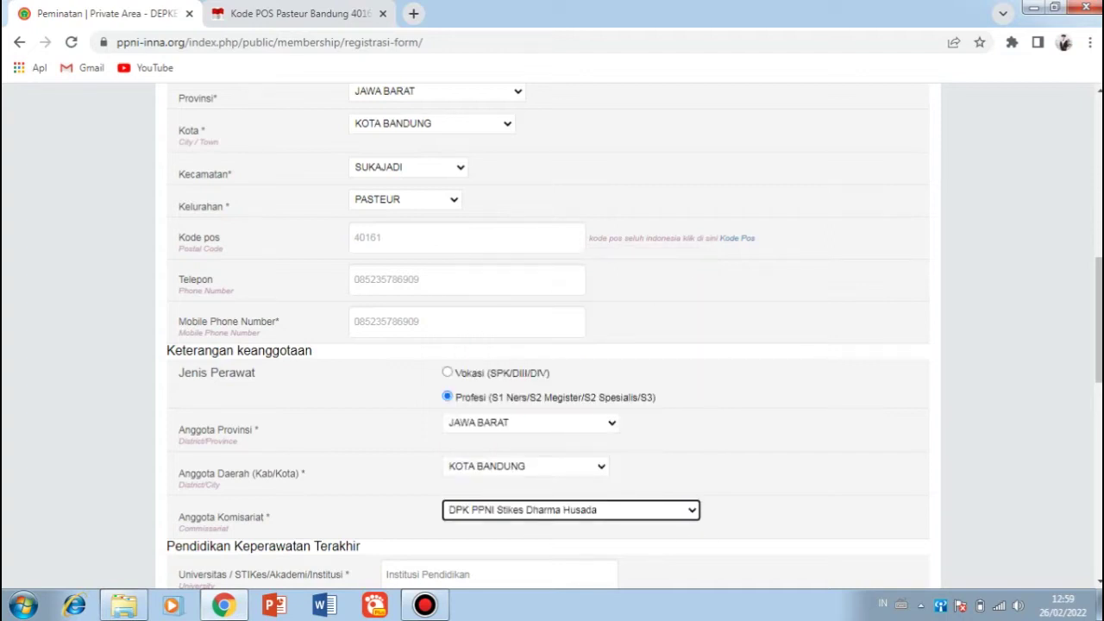
scroll(551, 337, "down", 3)
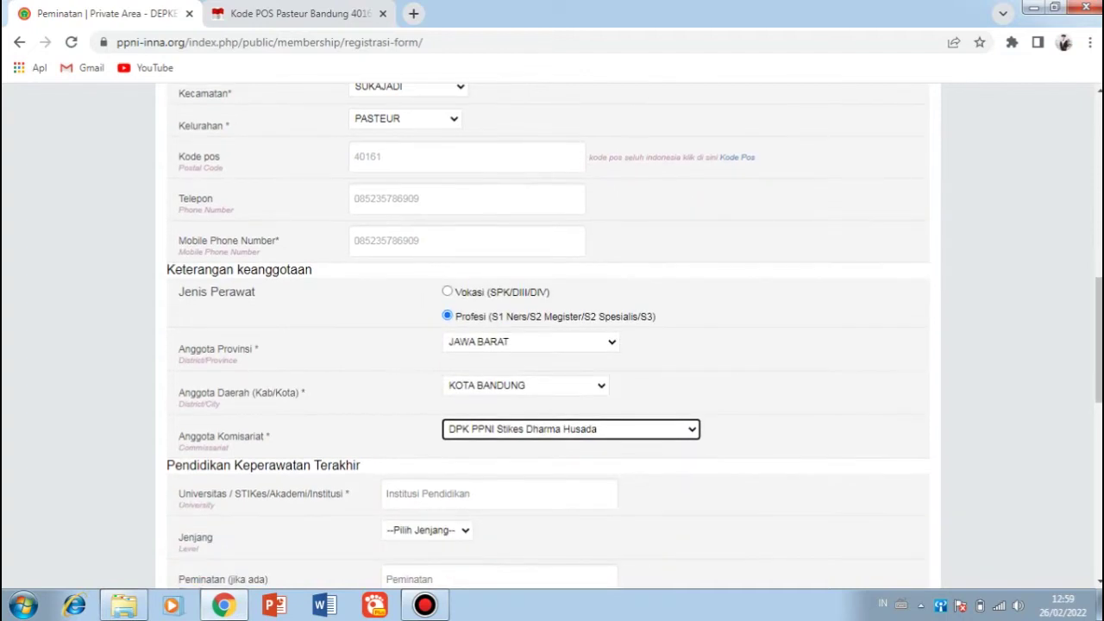
Step: Enter school STIKES DHARMA HUSADA BANDUNG and choose education level S1 Ners
left_click(448, 412)
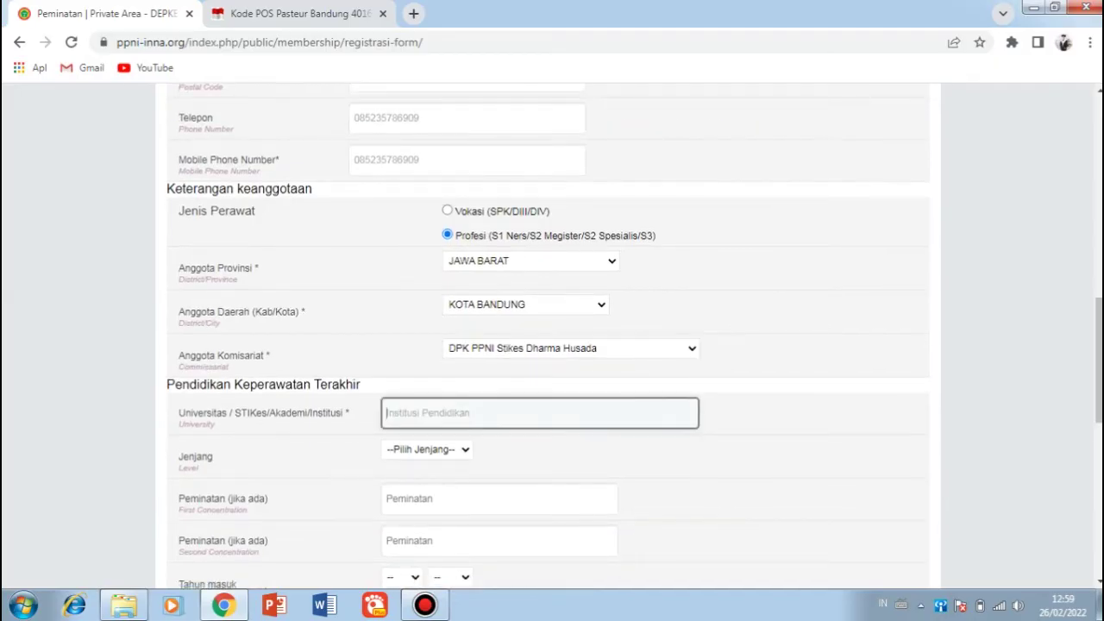
type("STIKES DHARMA HUSADA BANDUNG")
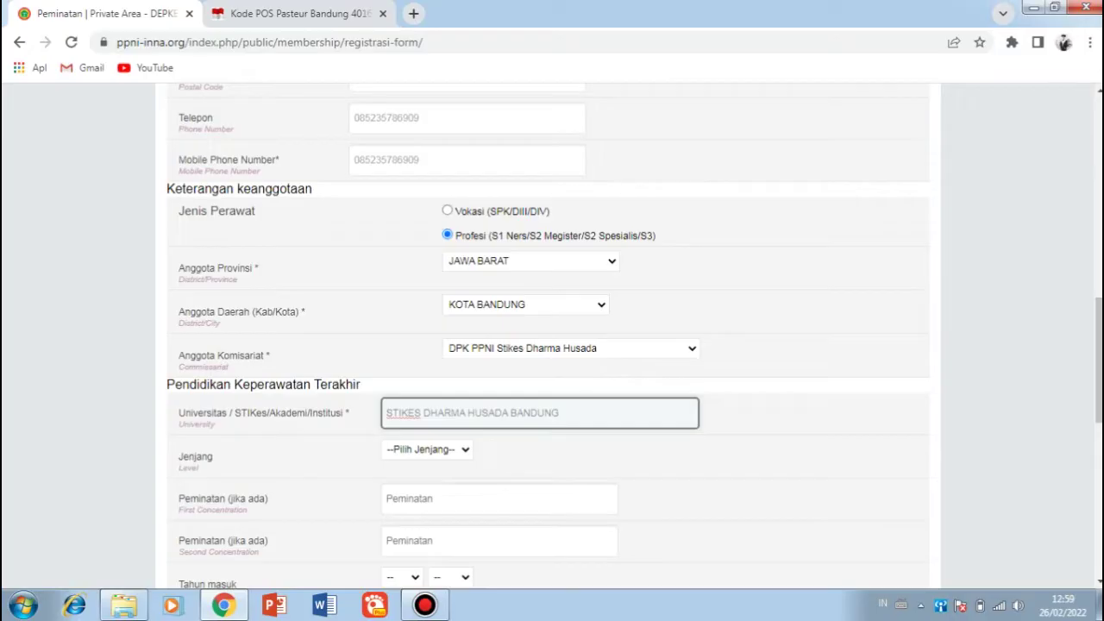
left_click(427, 450)
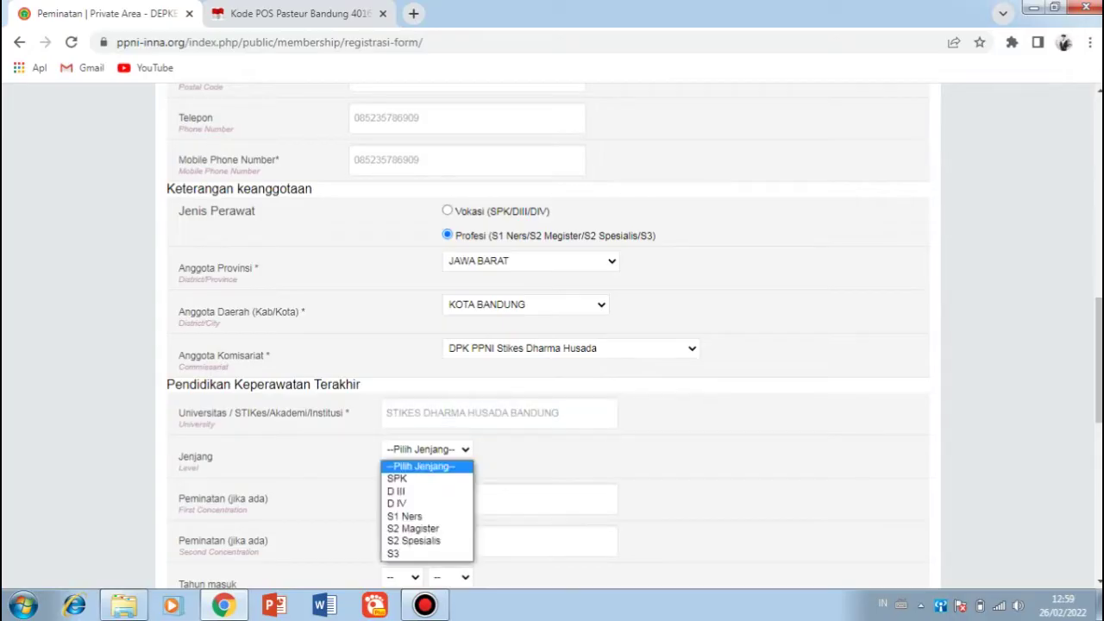
left_click(404, 515)
scroll(552, 336, "down", 1)
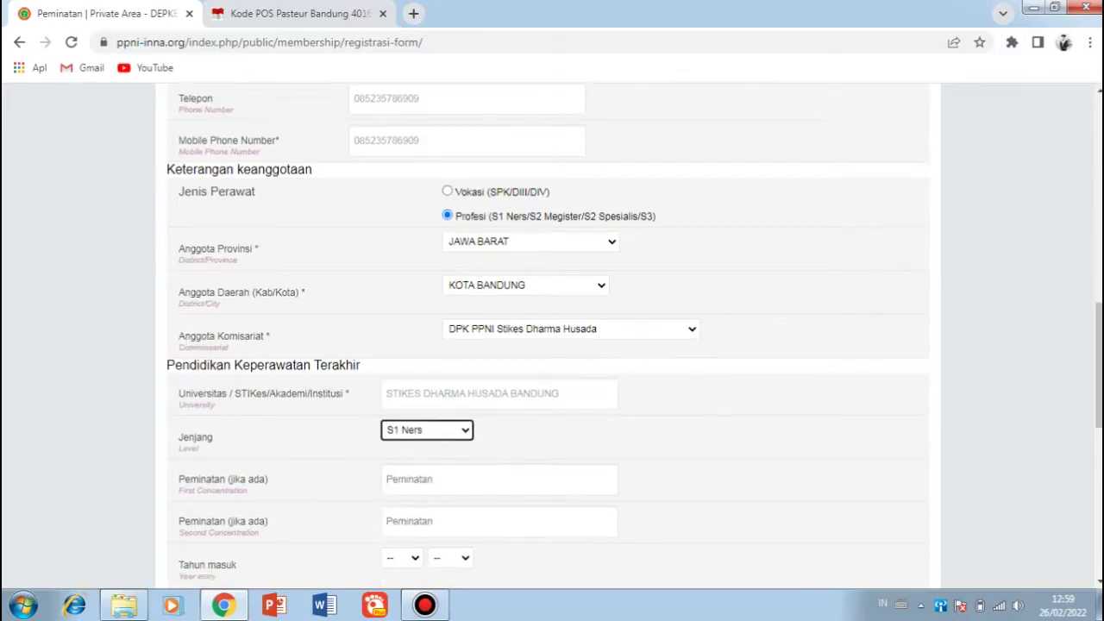
scroll(552, 337, "down", 2)
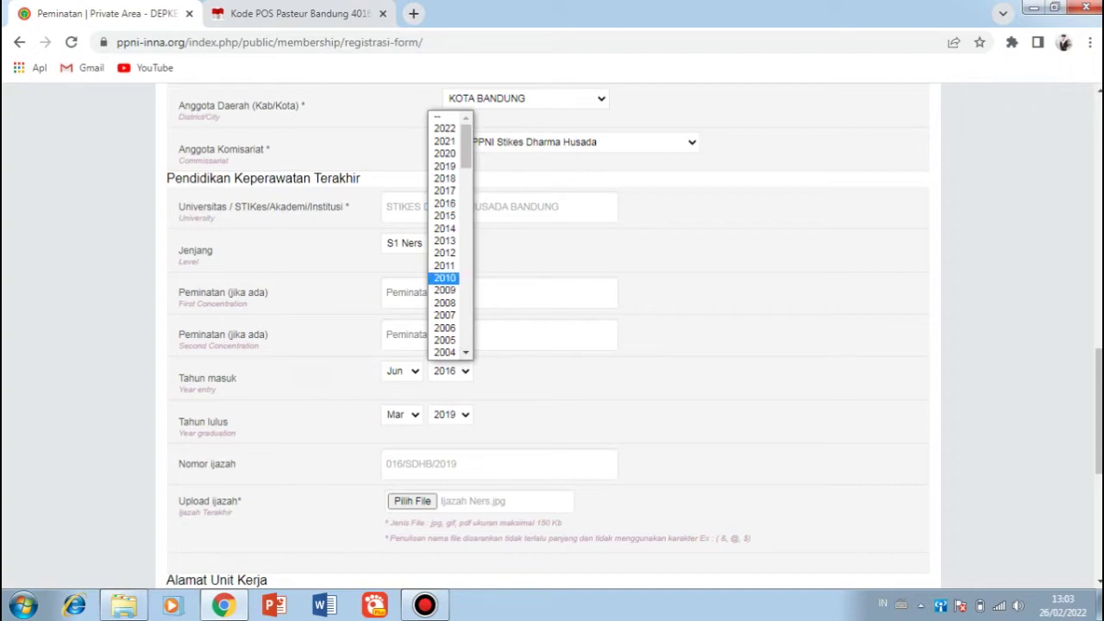
Step: Set entry Jun 2016 and graduation Mar 2019, and type the diploma number
left_click(444, 178)
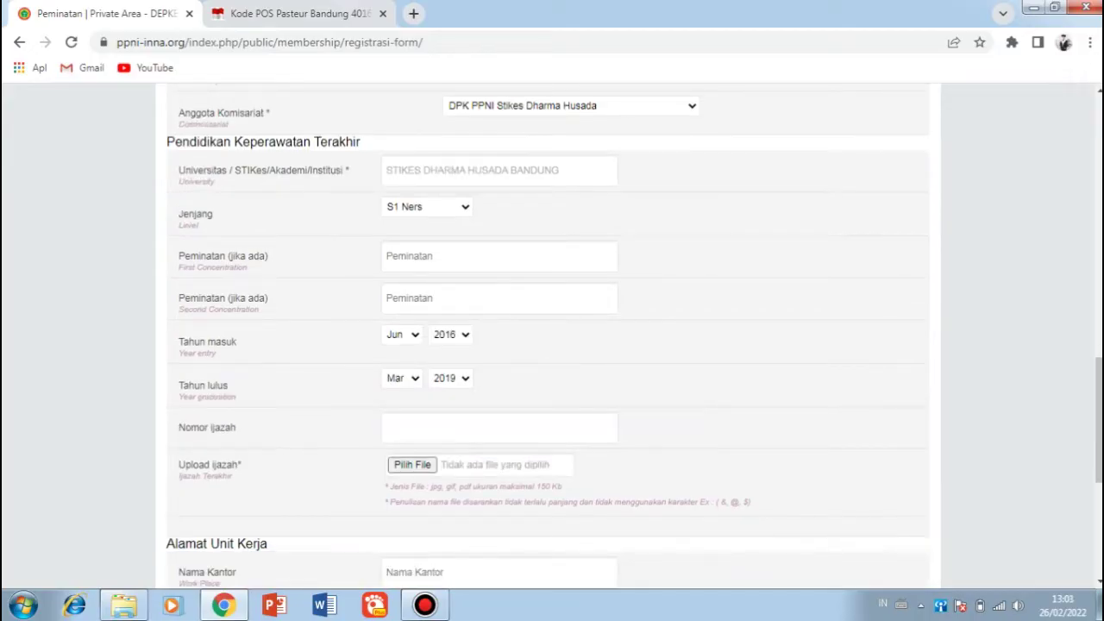
left_click(499, 427)
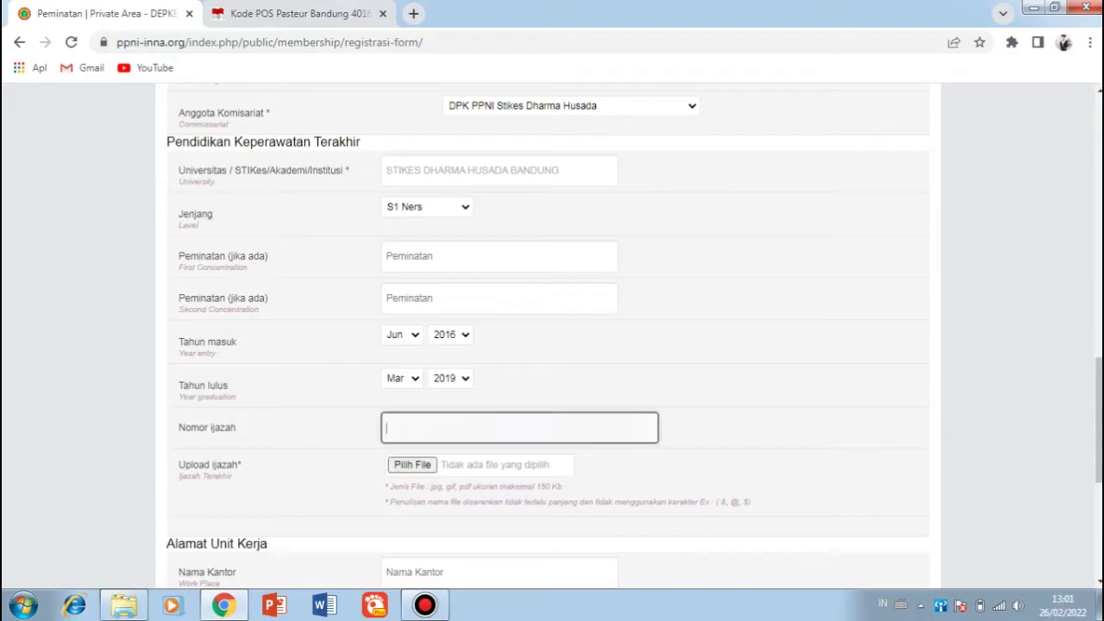
scroll(500, 426, "down", 1)
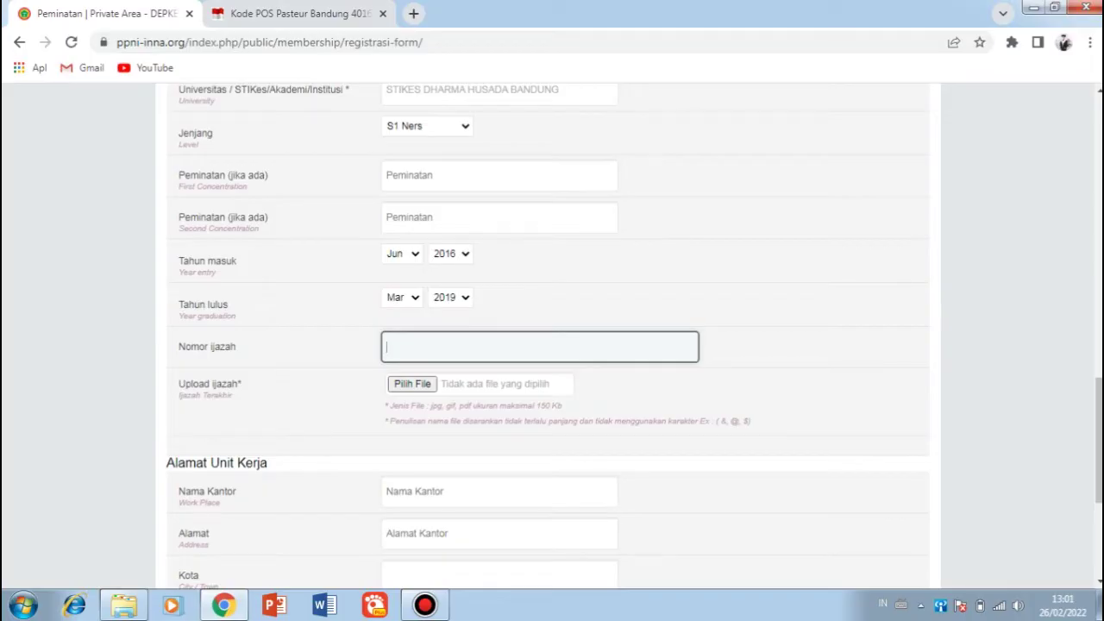
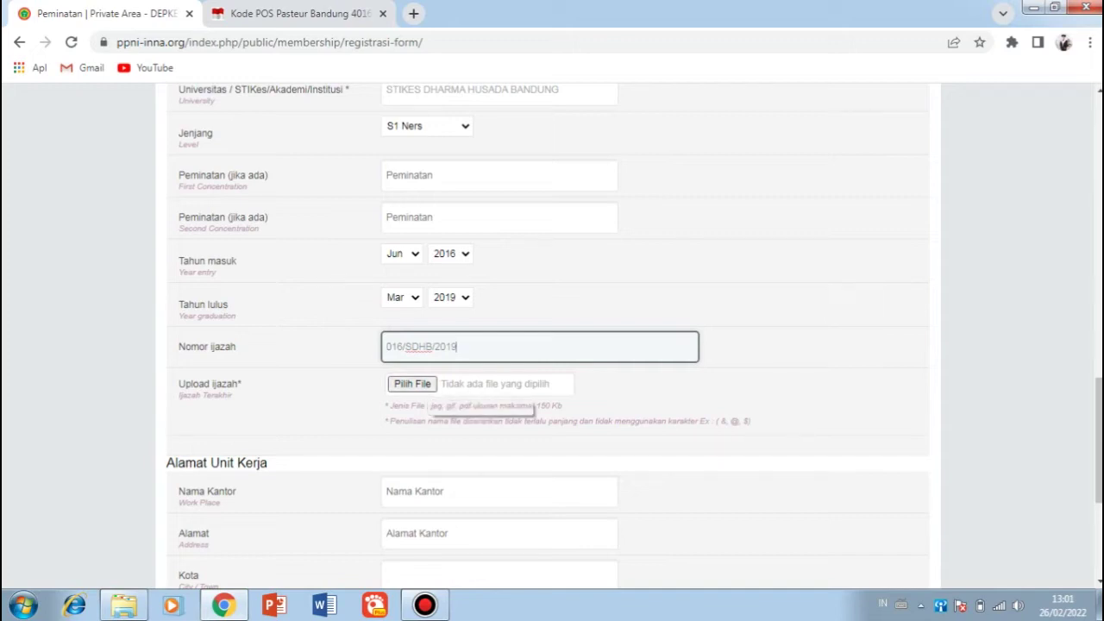
left_click(411, 384)
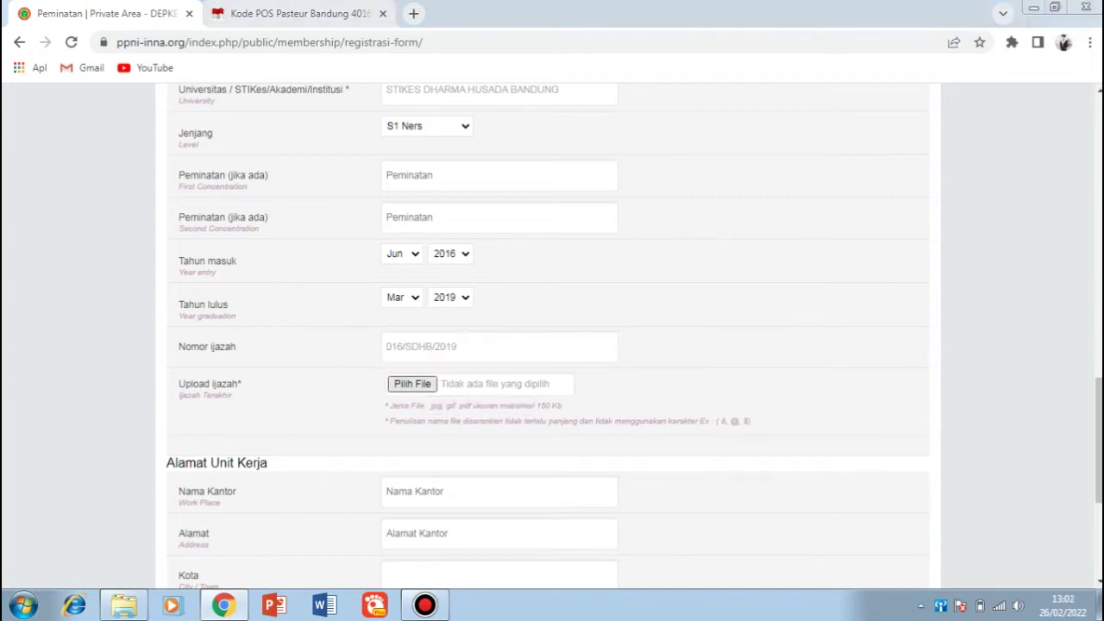
Step: Attach Ijazah Ners.jpg from E: > cpns > pemberkasan CPNS 2022 > SCAN as the diploma
scroll(526, 328, "down", 1)
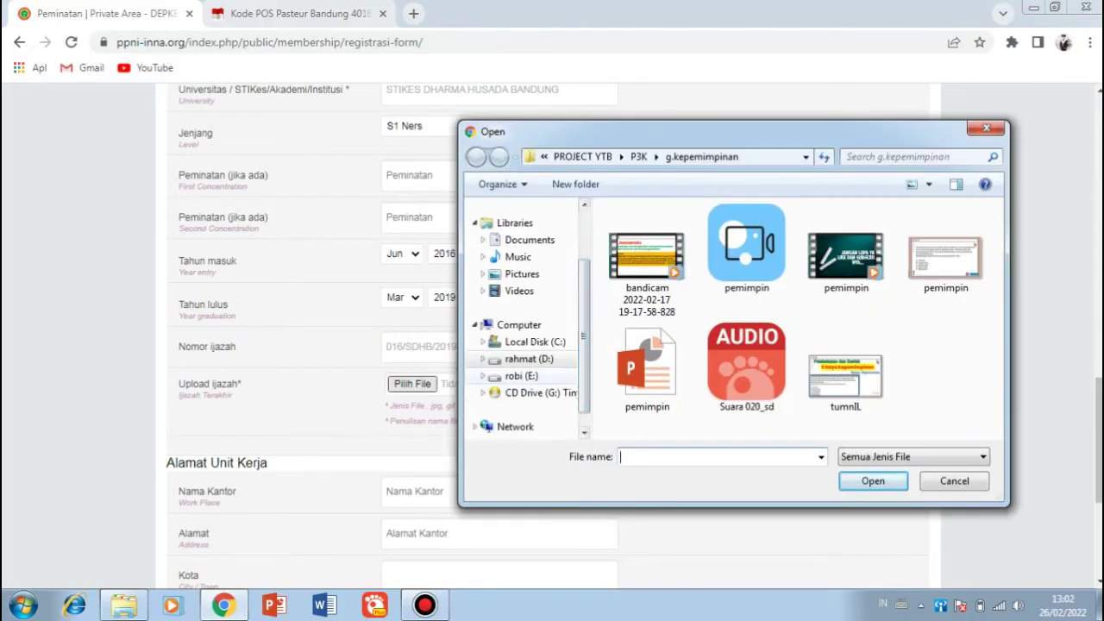
left_click(521, 375)
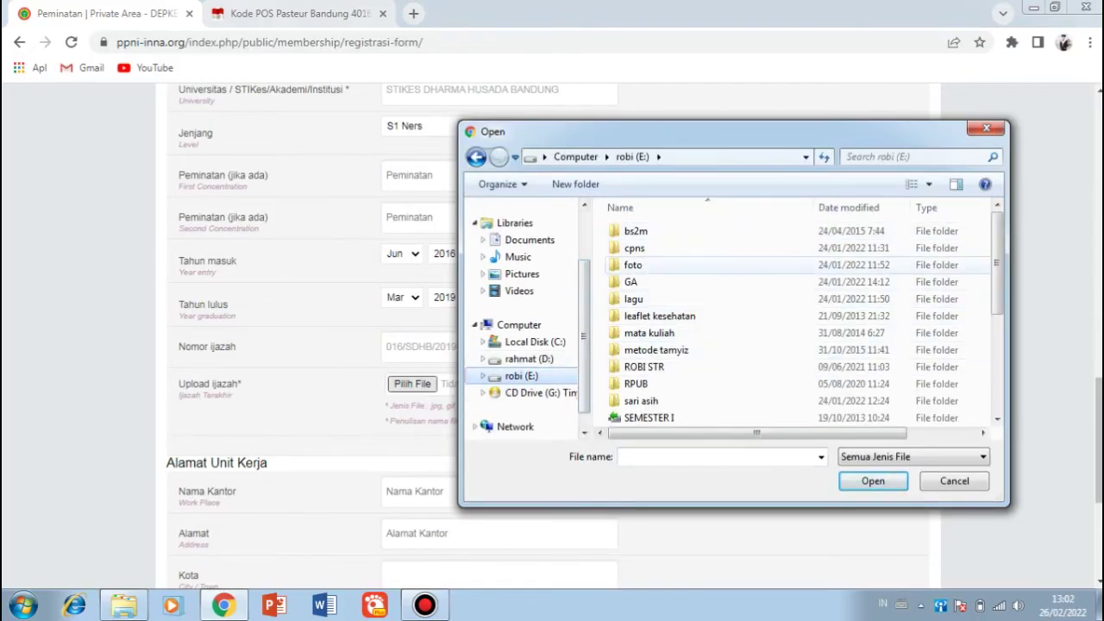
double_click(633, 247)
double_click(634, 231)
left_click(475, 156)
double_click(647, 247)
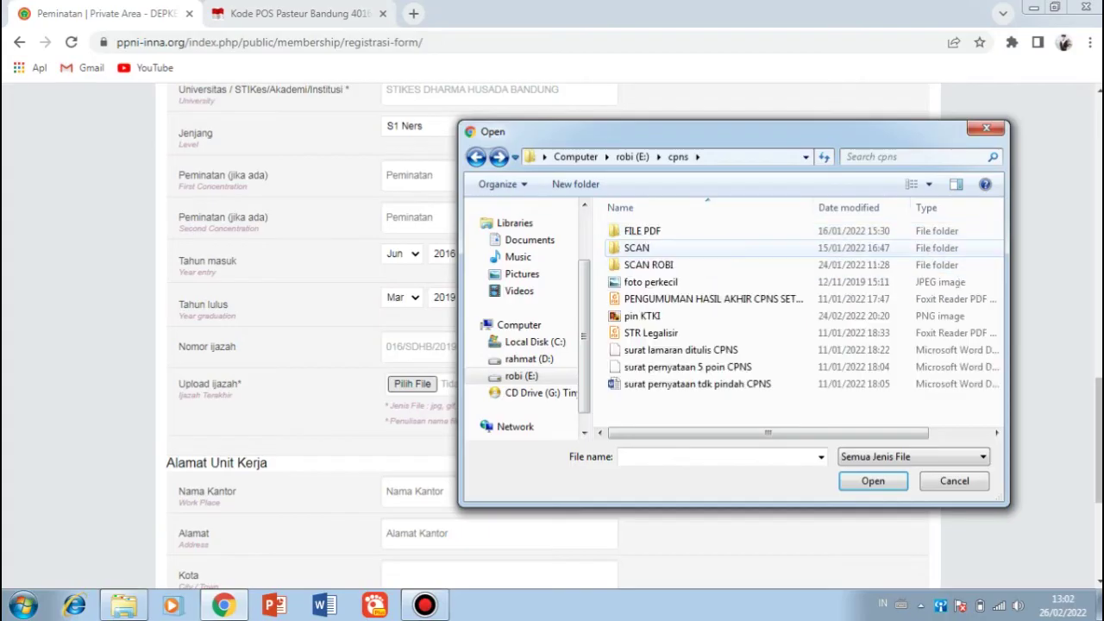
double_click(647, 265)
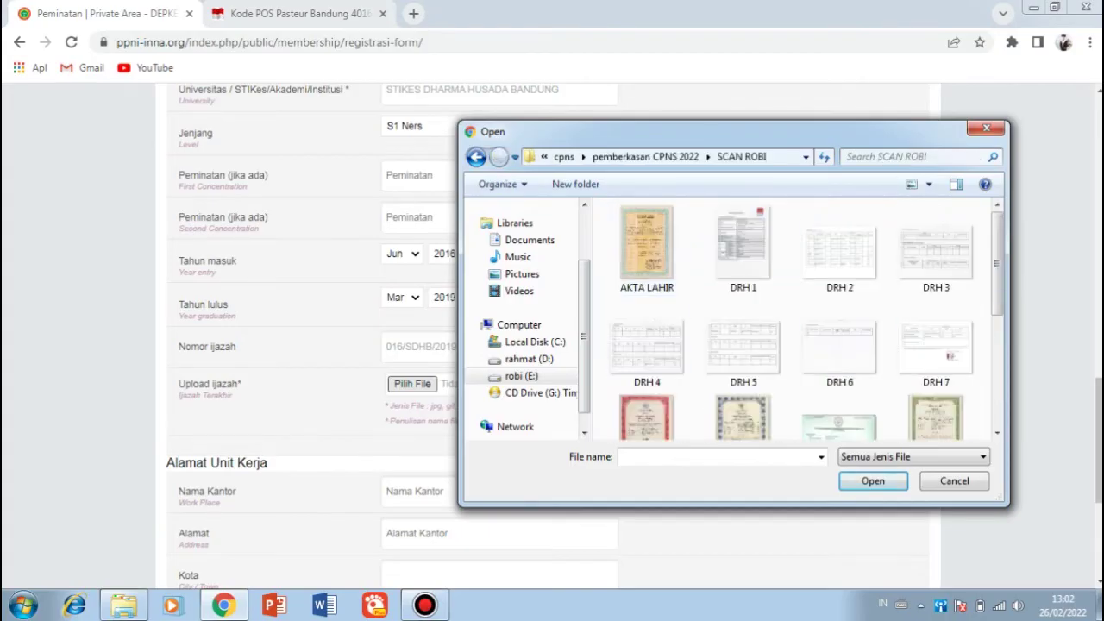
scroll(793, 319, "down", 5)
scroll(801, 319, "up", 5)
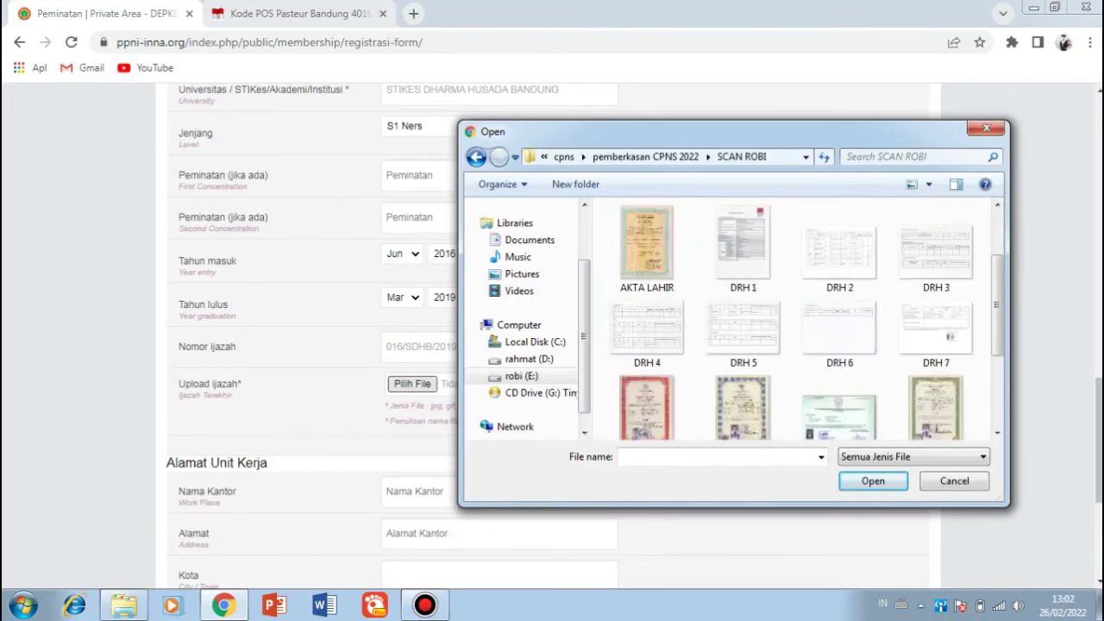
left_click(475, 156)
double_click(637, 248)
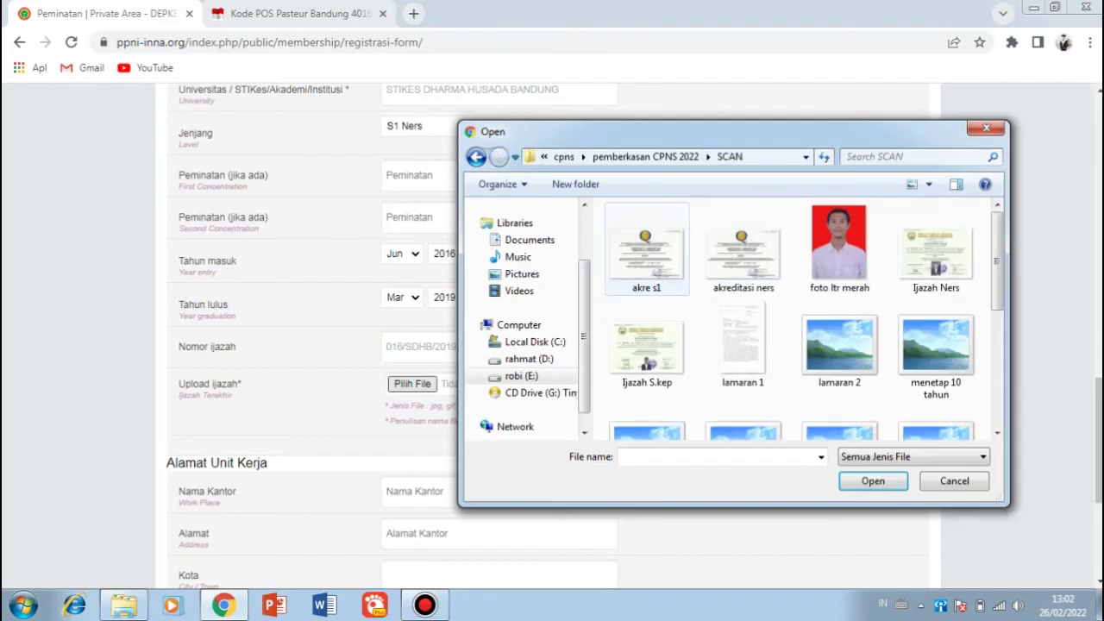
scroll(743, 379, "down", 1)
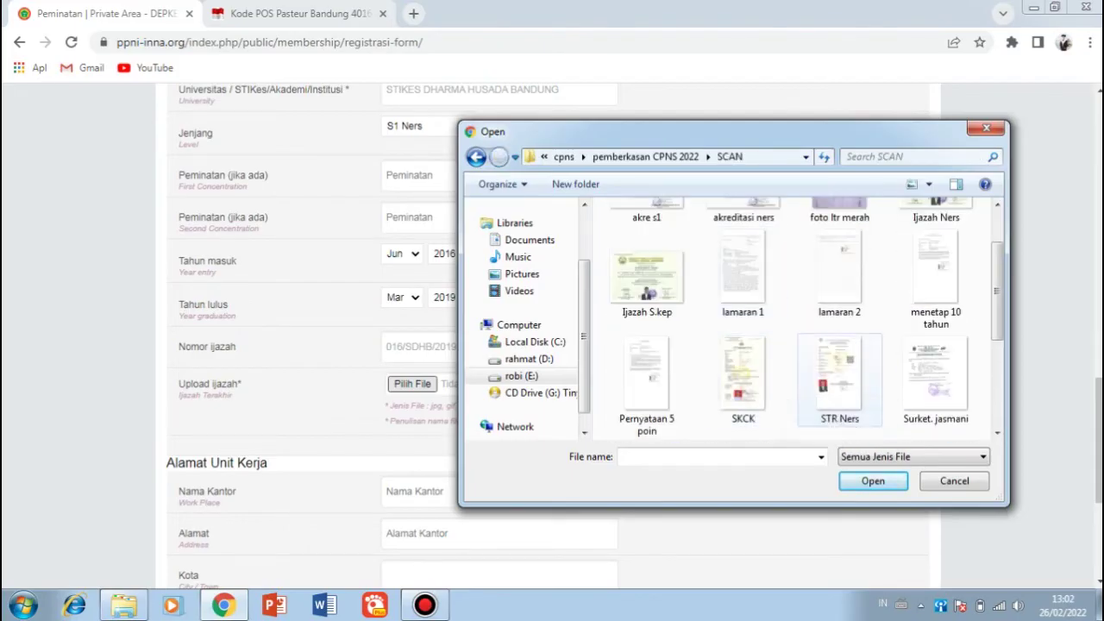
scroll(815, 392, "up", 1)
key("Escape")
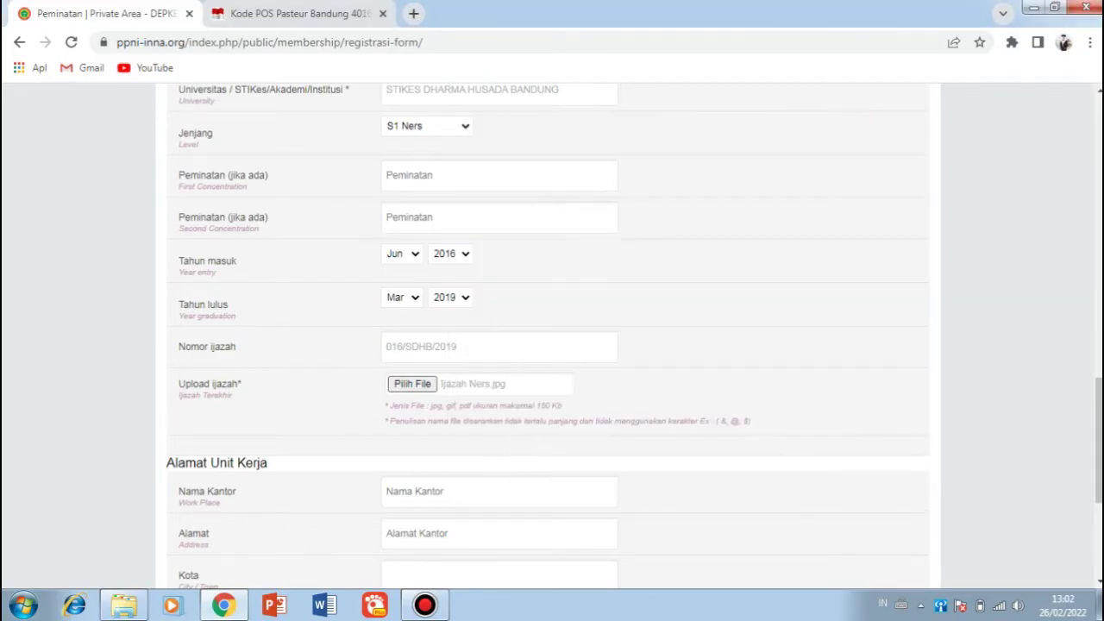
scroll(552, 336, "down", 1)
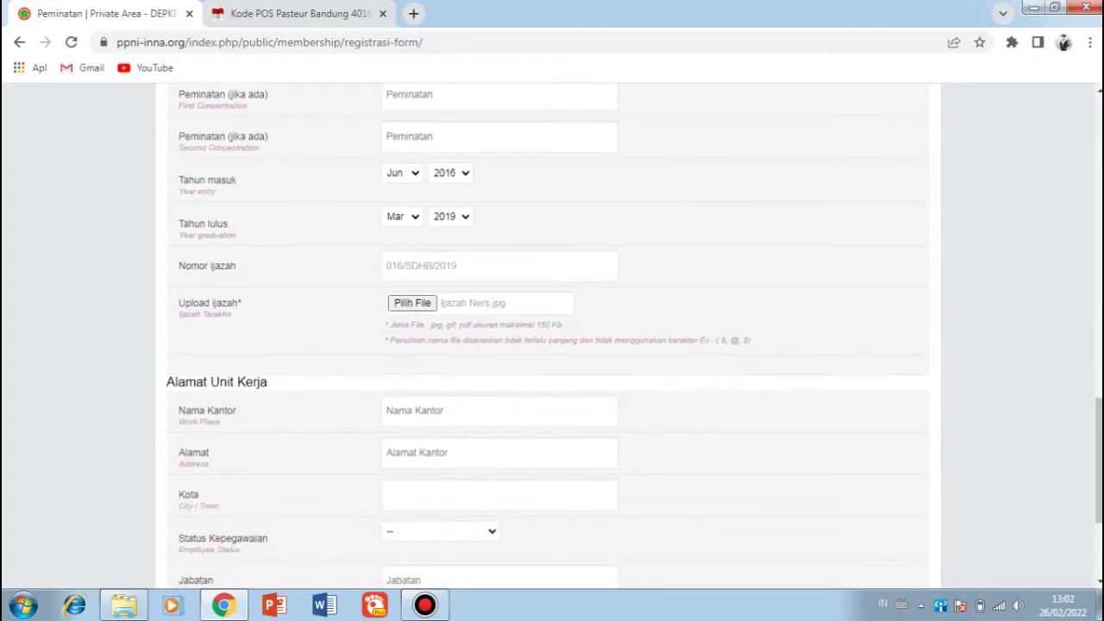
Step: Enter the applicant's Gmail address in the Email field
left_click(500, 410)
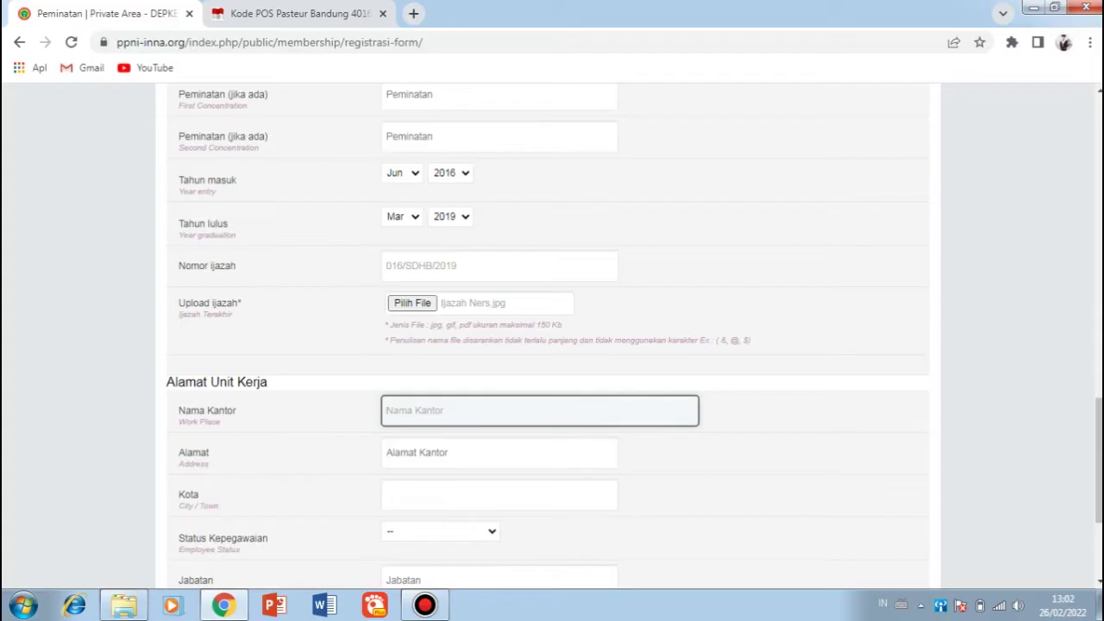
scroll(552, 336, "down", 2)
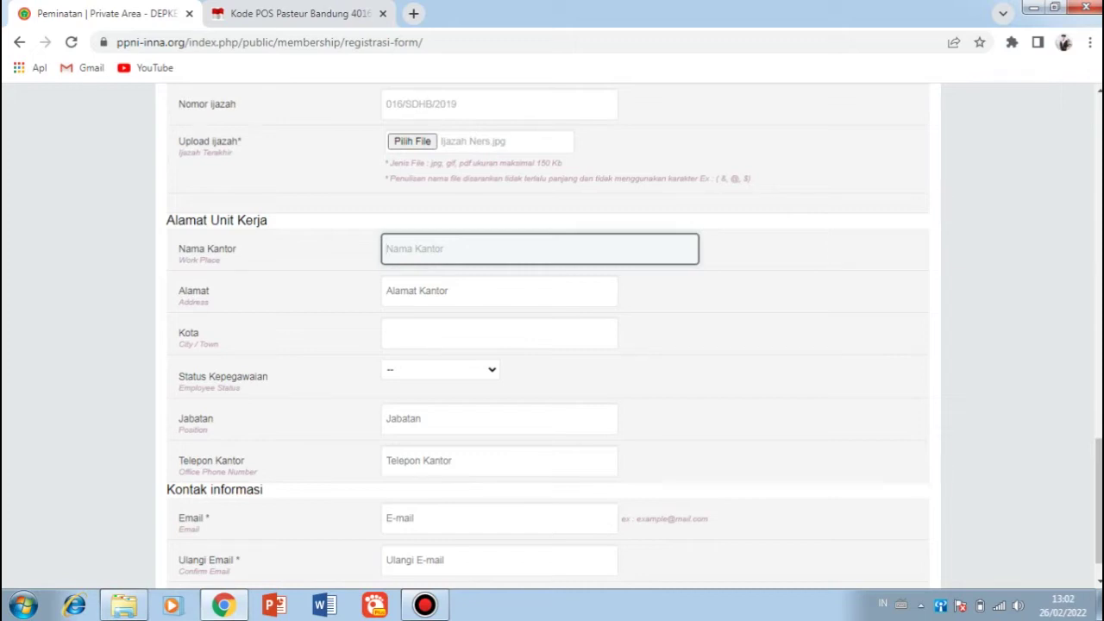
scroll(552, 336, "down", 1)
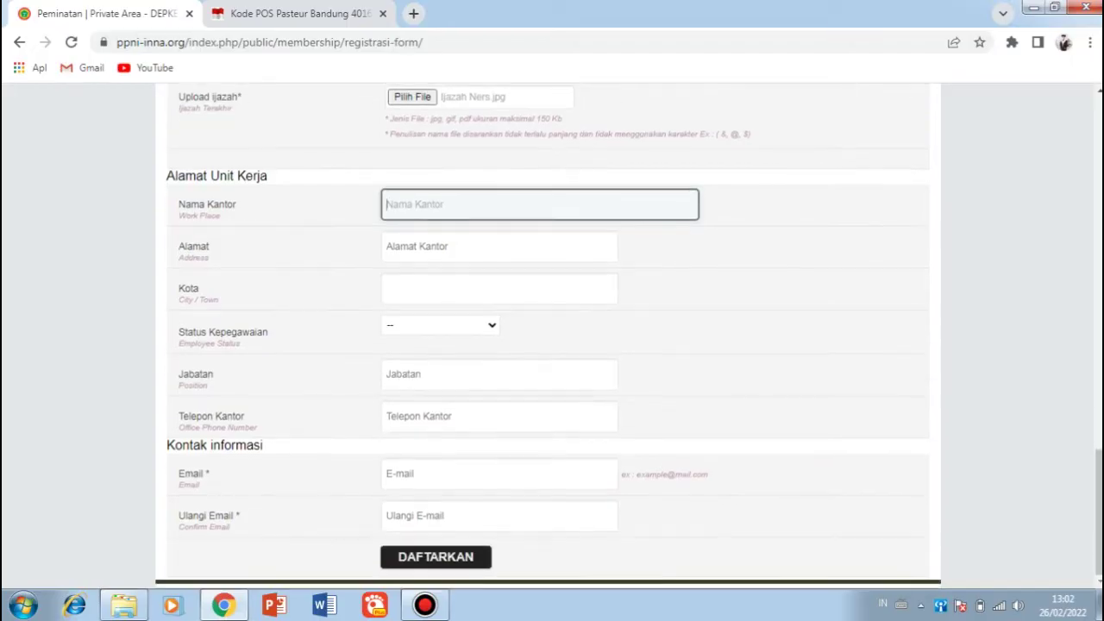
left_click(500, 473)
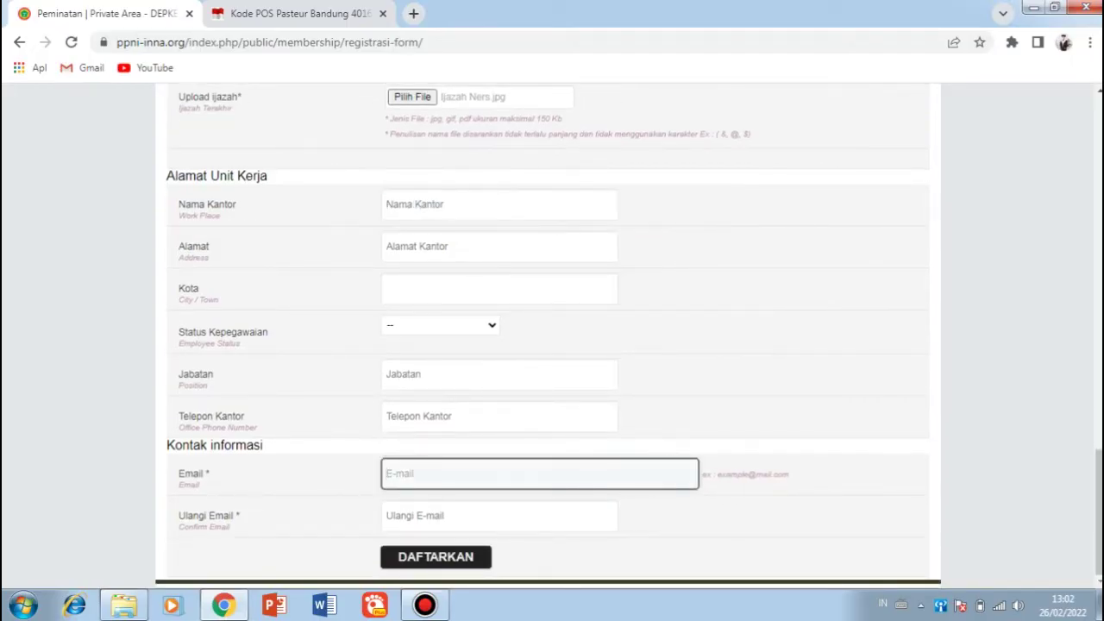
key("ctrl+a")
Step: Copy the same e-mail address into the Ulangi Email confirmation field
key("ctrl+a")
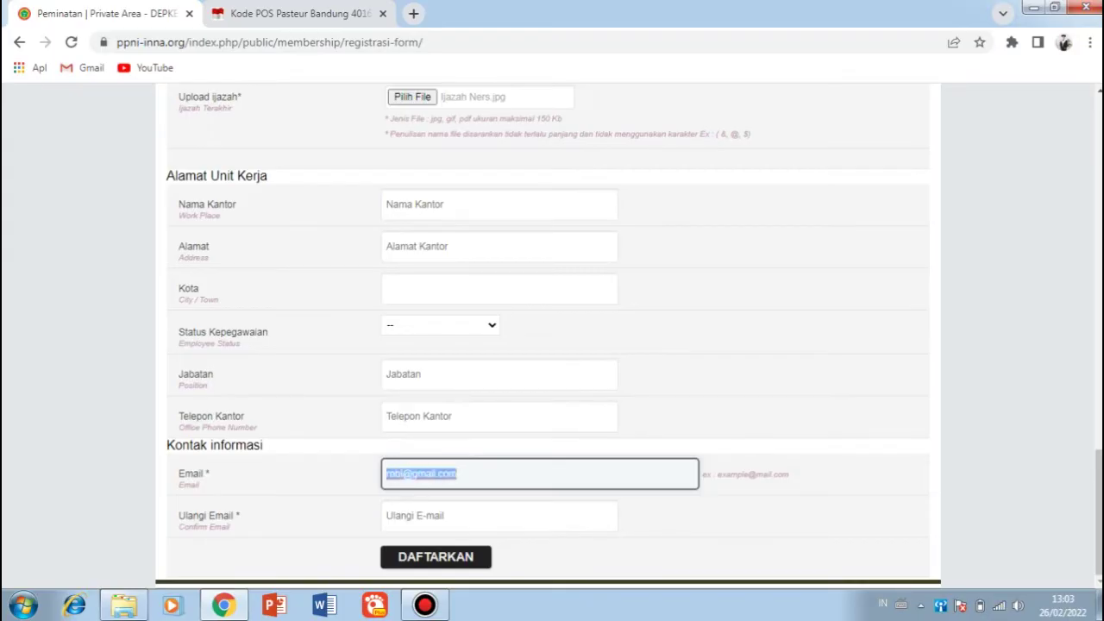
key("ctrl+c")
left_click(498, 514)
key("ctrl+v")
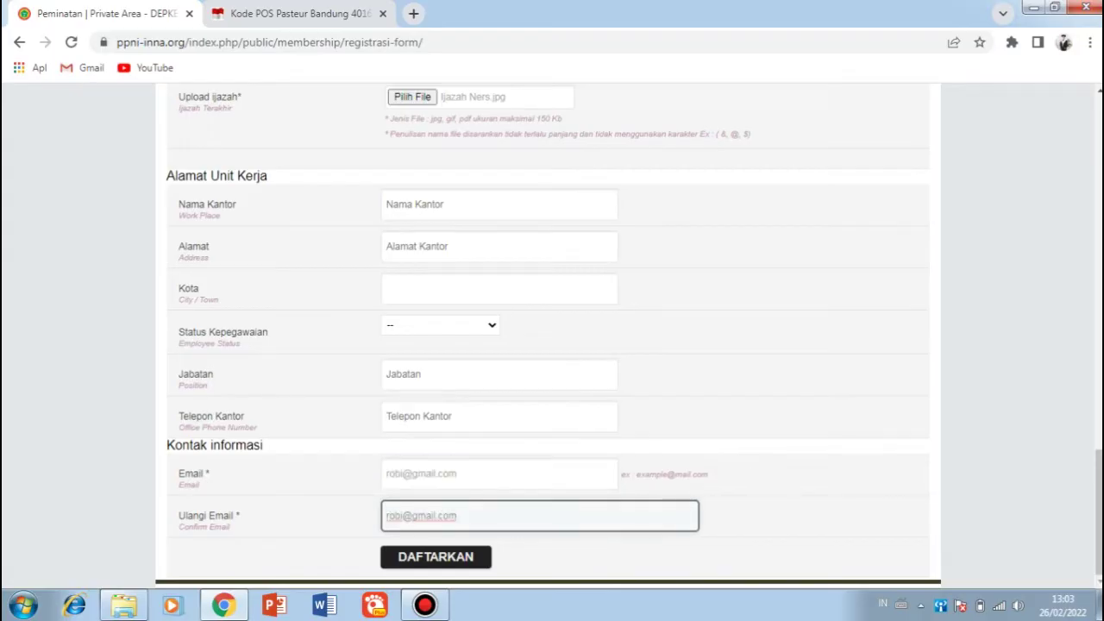
key("Tab")
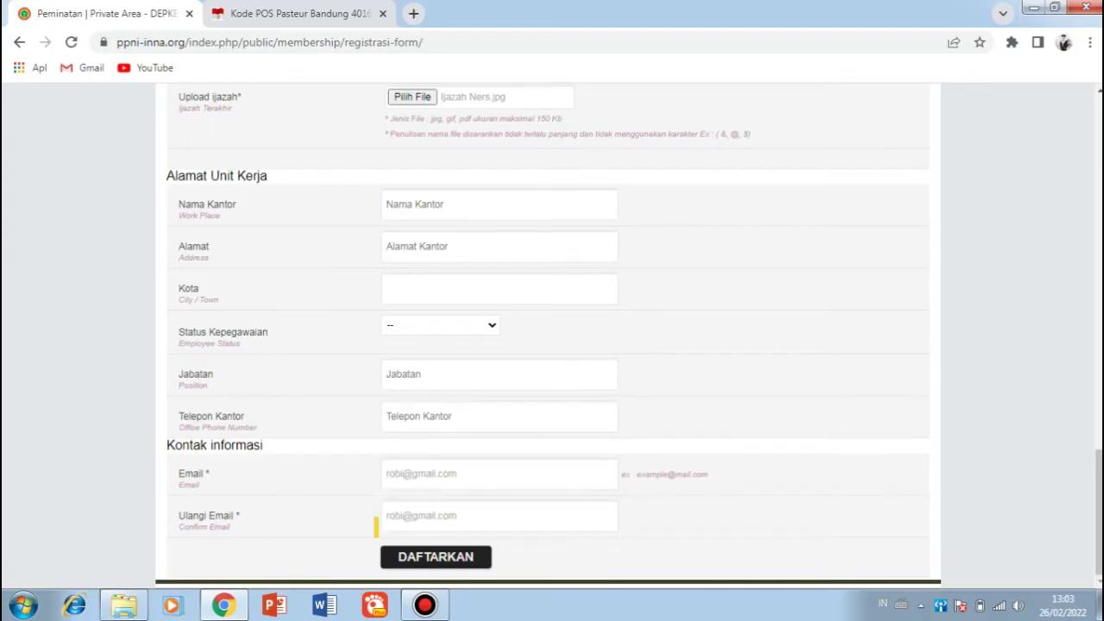